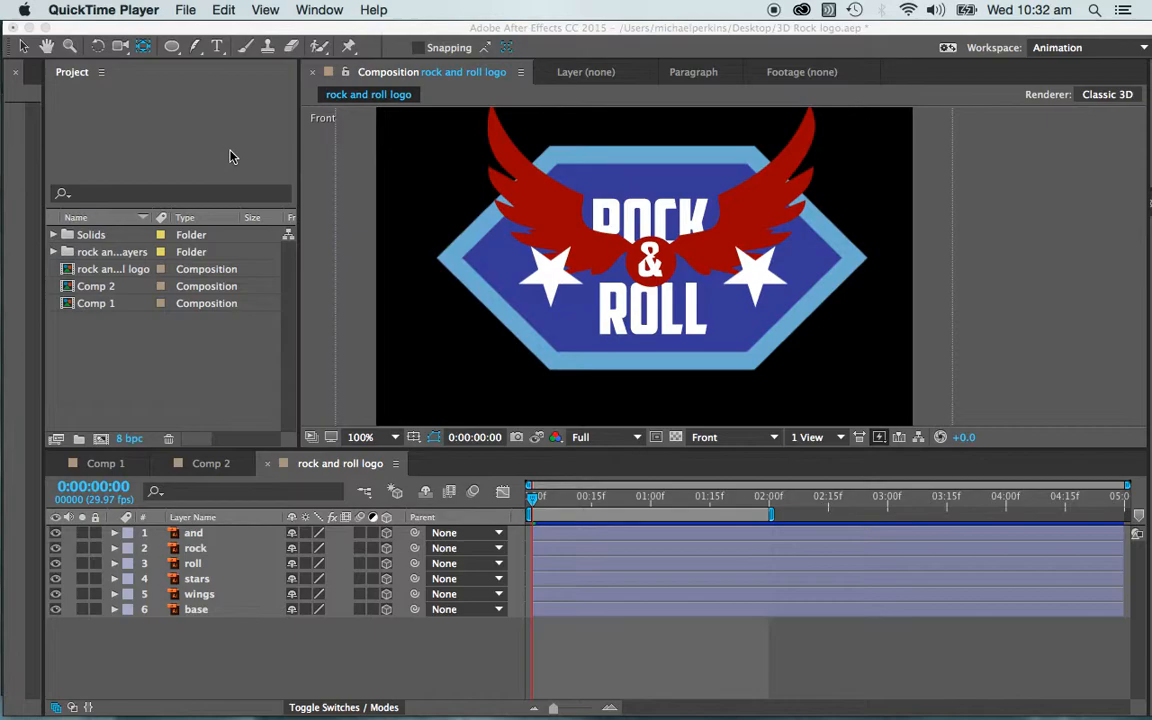
# - Preview the rock and roll logo animation and return to the first frame
pyautogui.click(363, 369)
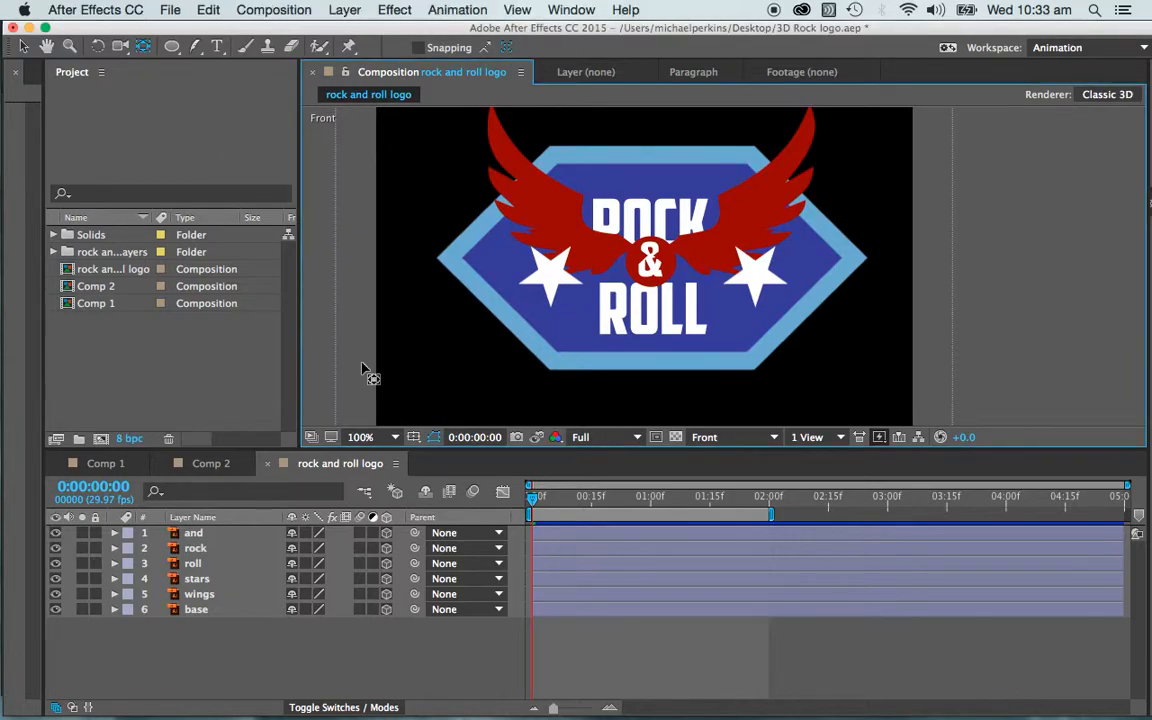
pyautogui.press('space')
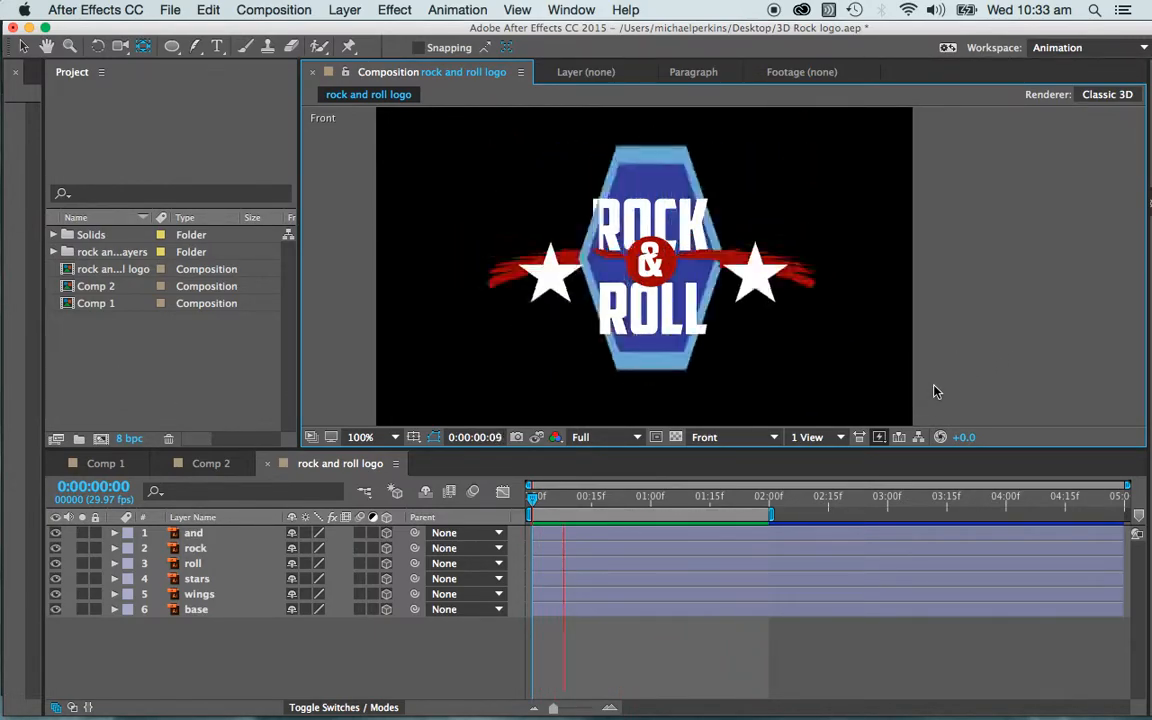
pyautogui.press('space')
pyautogui.moveTo(624, 499); pyautogui.dragTo(524, 499)
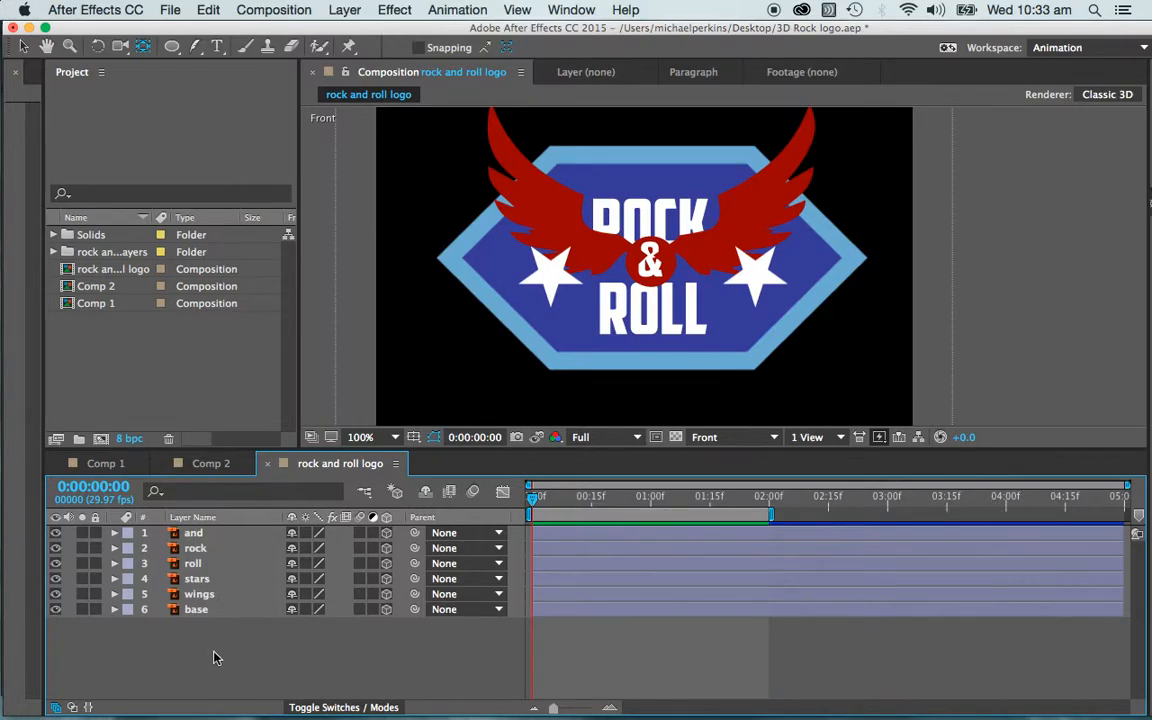
# - Pre-compose all six logo layers into a new composition named "logo", moving all attributes into it
pyautogui.click(195, 612)
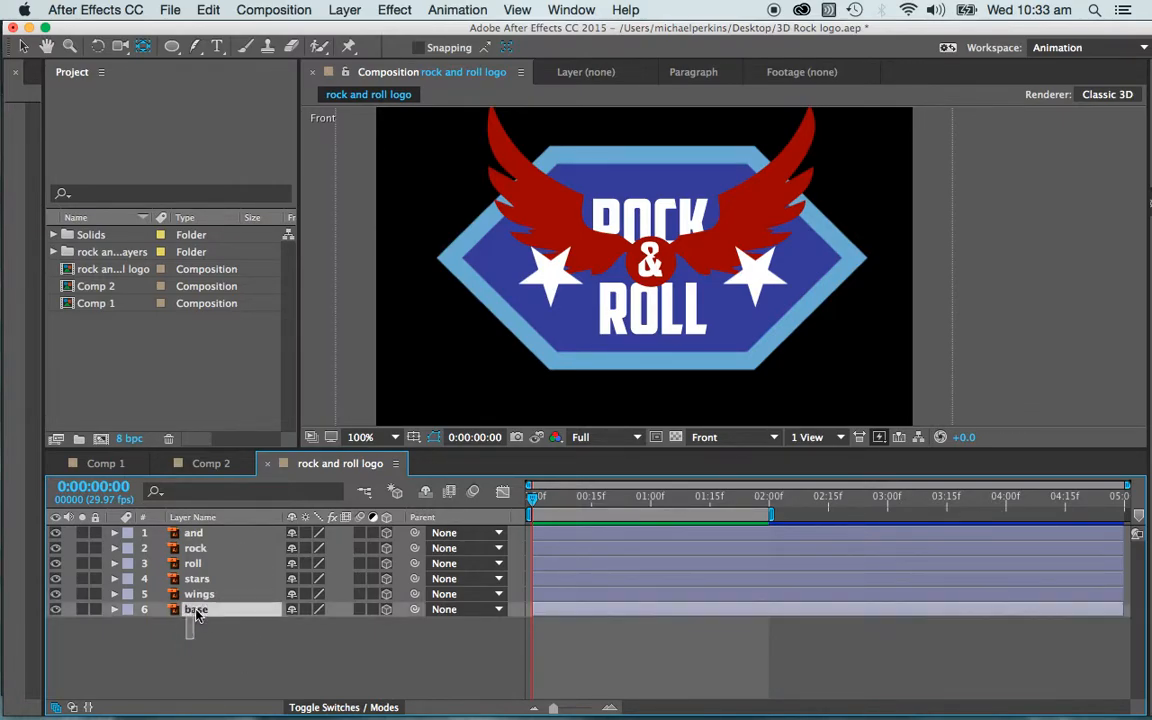
pyautogui.keyDown('shift'); pyautogui.click(219, 535); pyautogui.keyUp('shift')
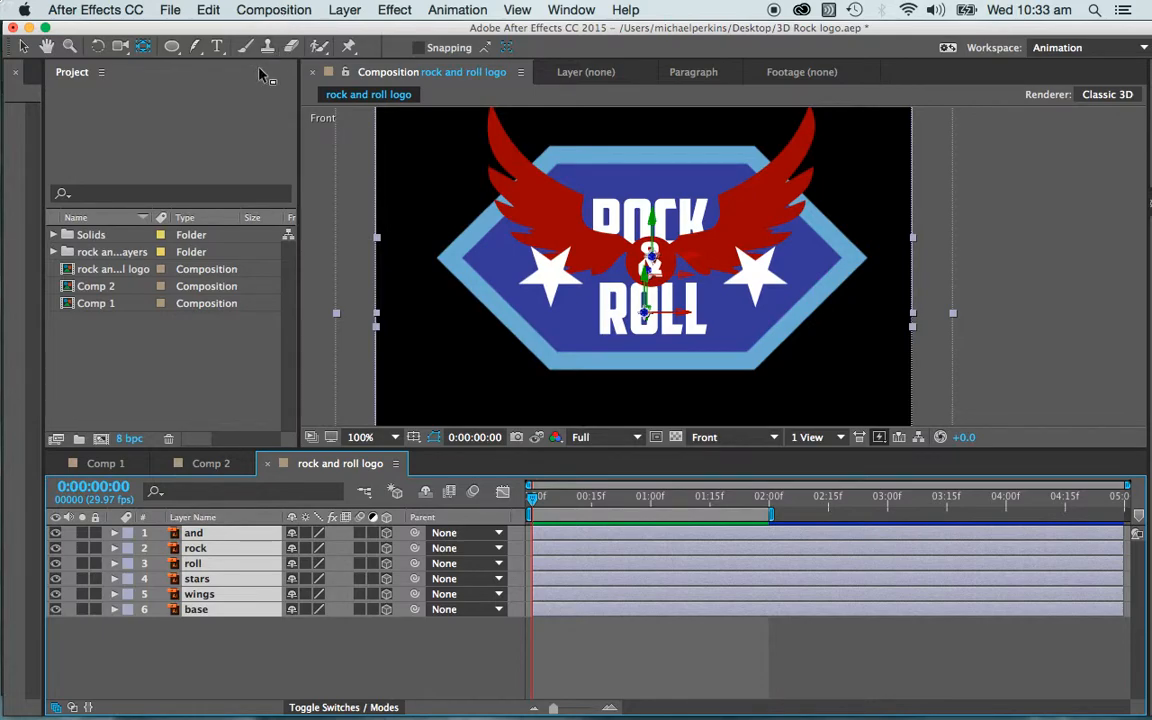
pyautogui.click(345, 10)
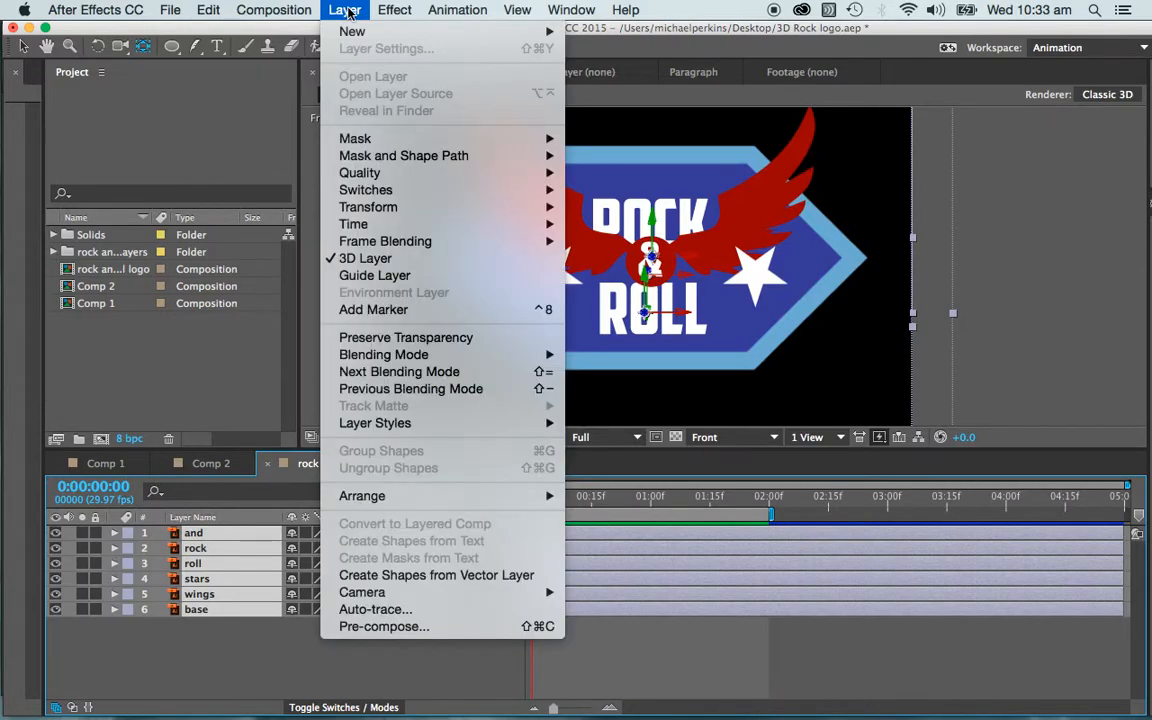
pyautogui.click(365, 627)
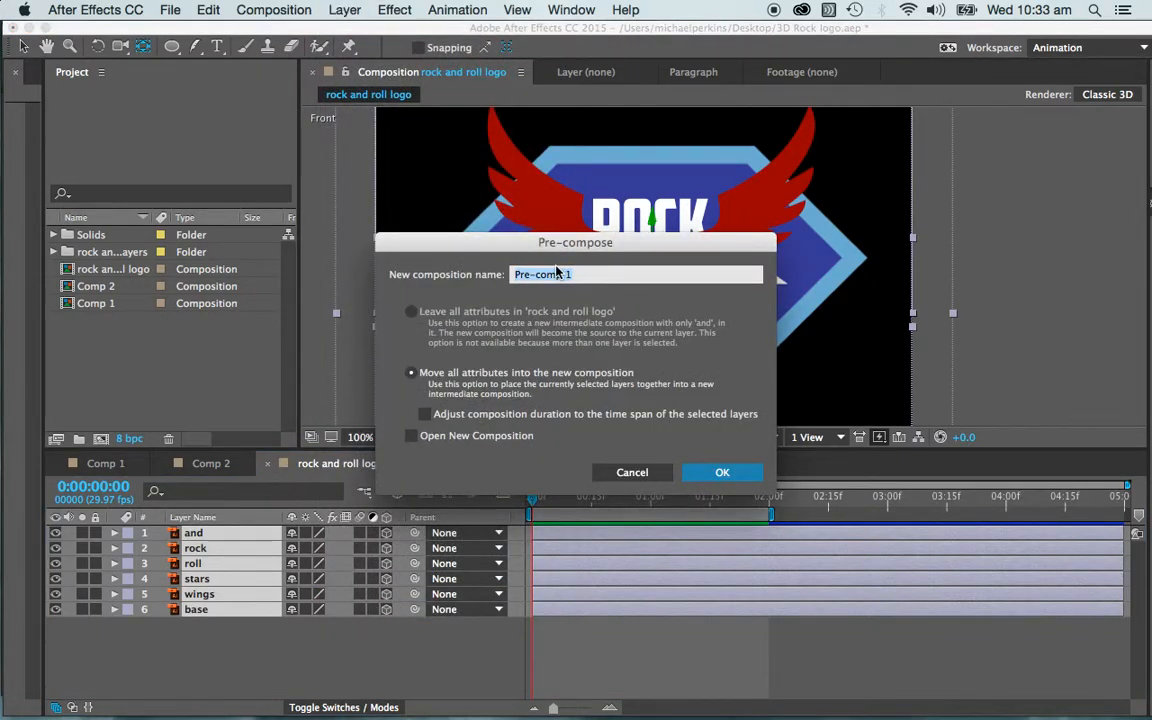
pyautogui.write('logo')
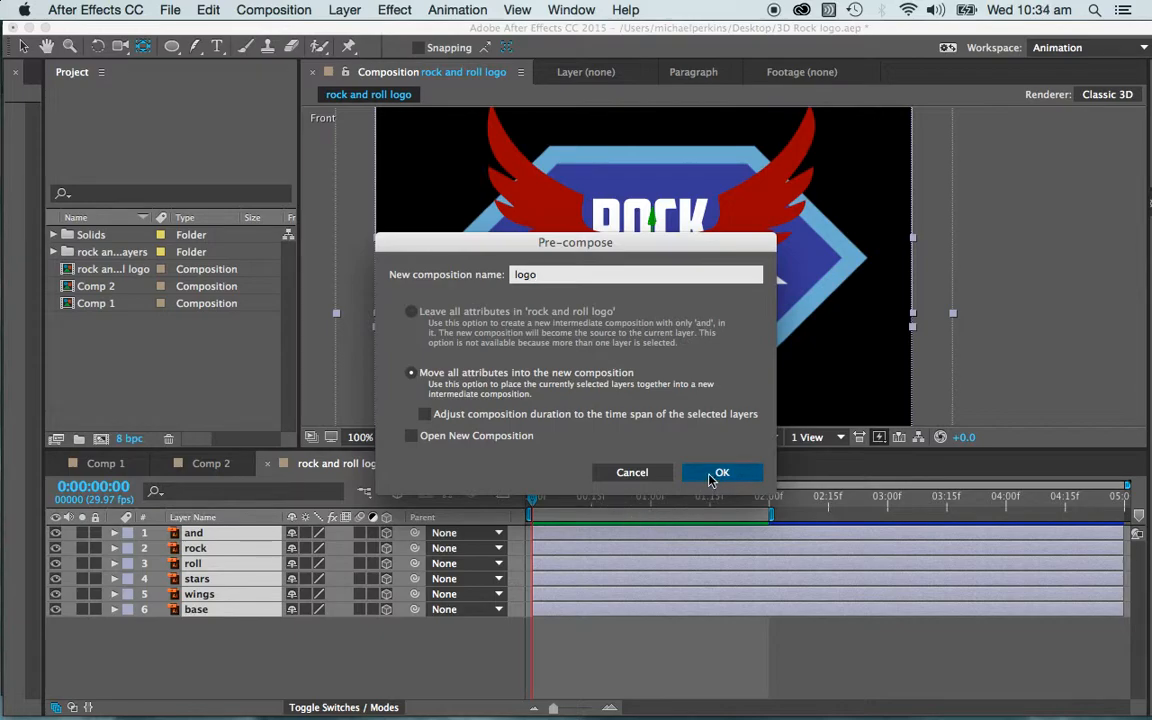
pyautogui.click(710, 478)
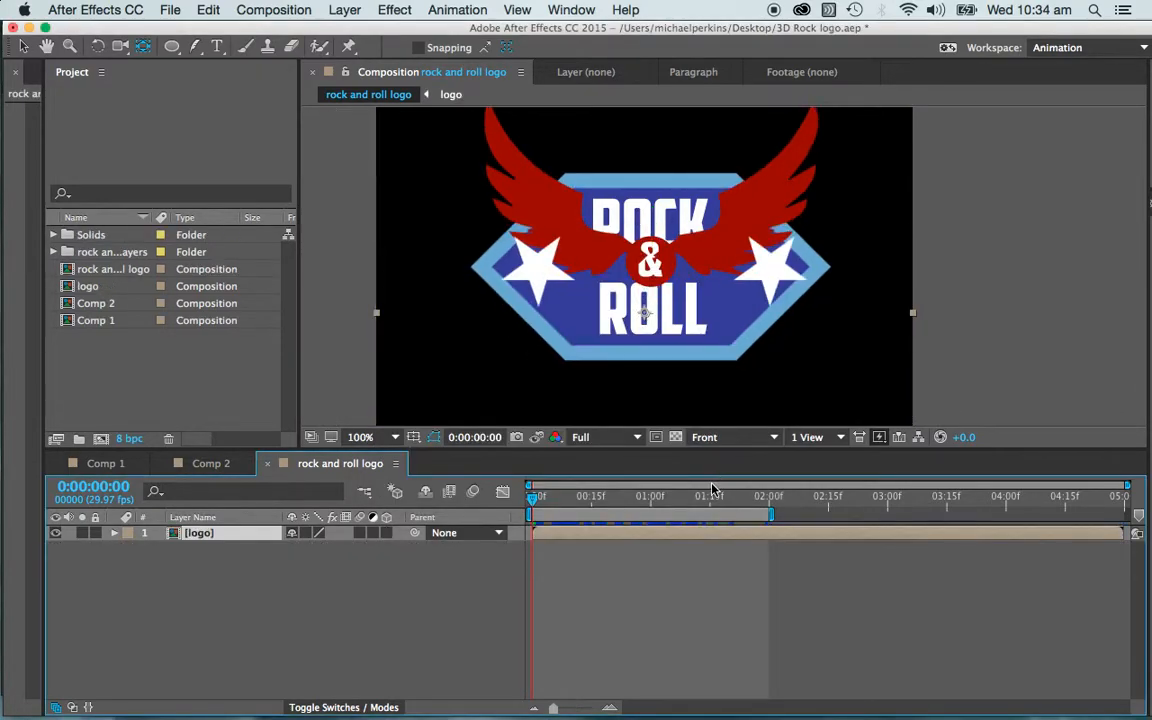
# - Shift the pre-composed logo layer slightly down and to the right in the composition
pyautogui.click(207, 587)
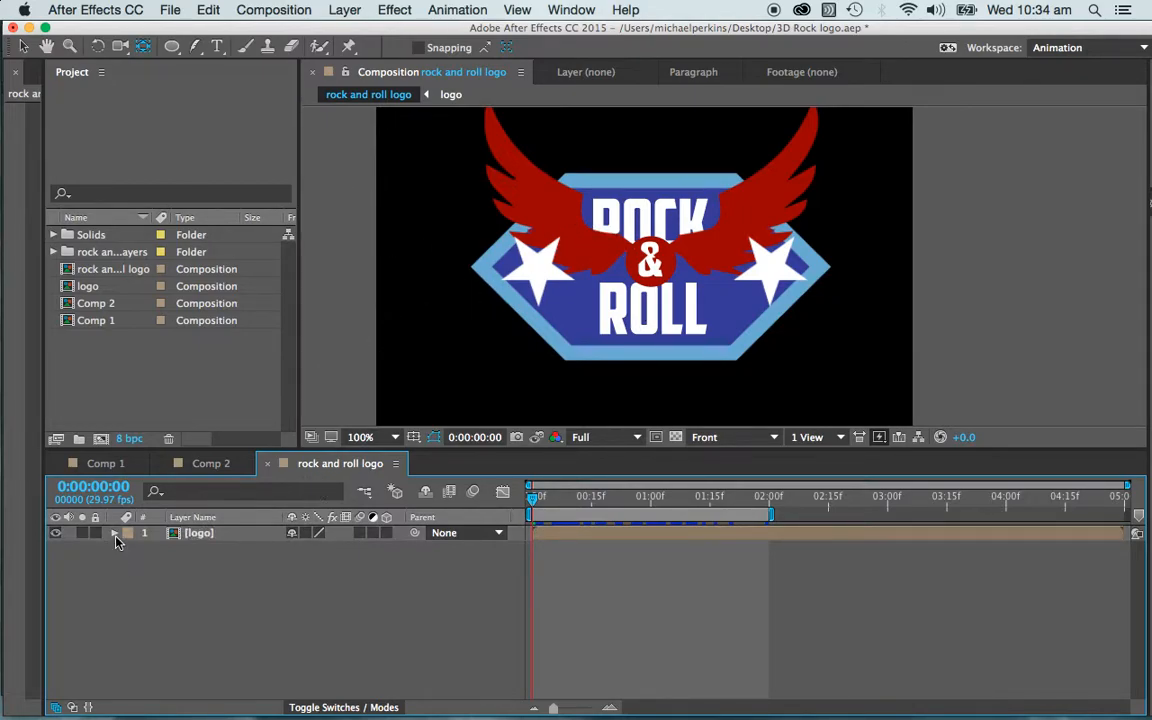
pyautogui.click(575, 290)
pyautogui.click(23, 46)
pyautogui.moveTo(691, 243)
pyautogui.mouseDown()
pyautogui.moveTo(704, 280)
pyautogui.moveTo(699, 251)
pyautogui.mouseUp()
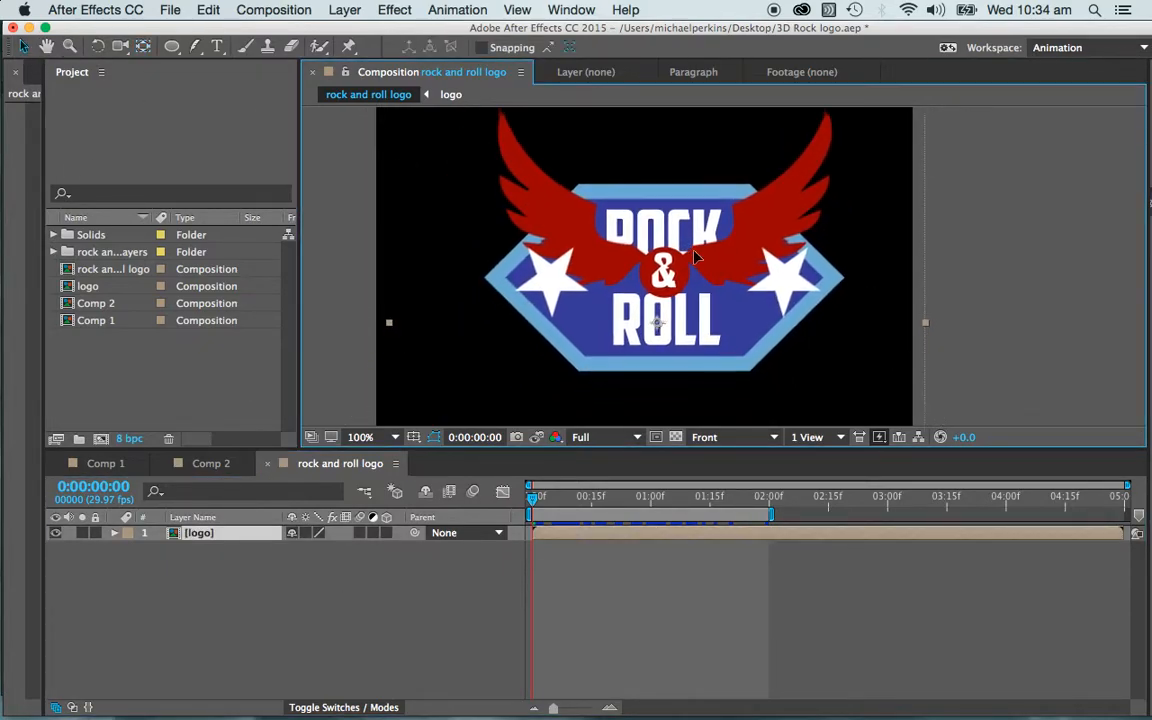
# - Add a second instance of the logo composition at the lower left of the frame and preview both playing
pyautogui.moveTo(80, 286); pyautogui.dragTo(465, 368)
pyautogui.moveTo(546, 351); pyautogui.dragTo(478, 338)
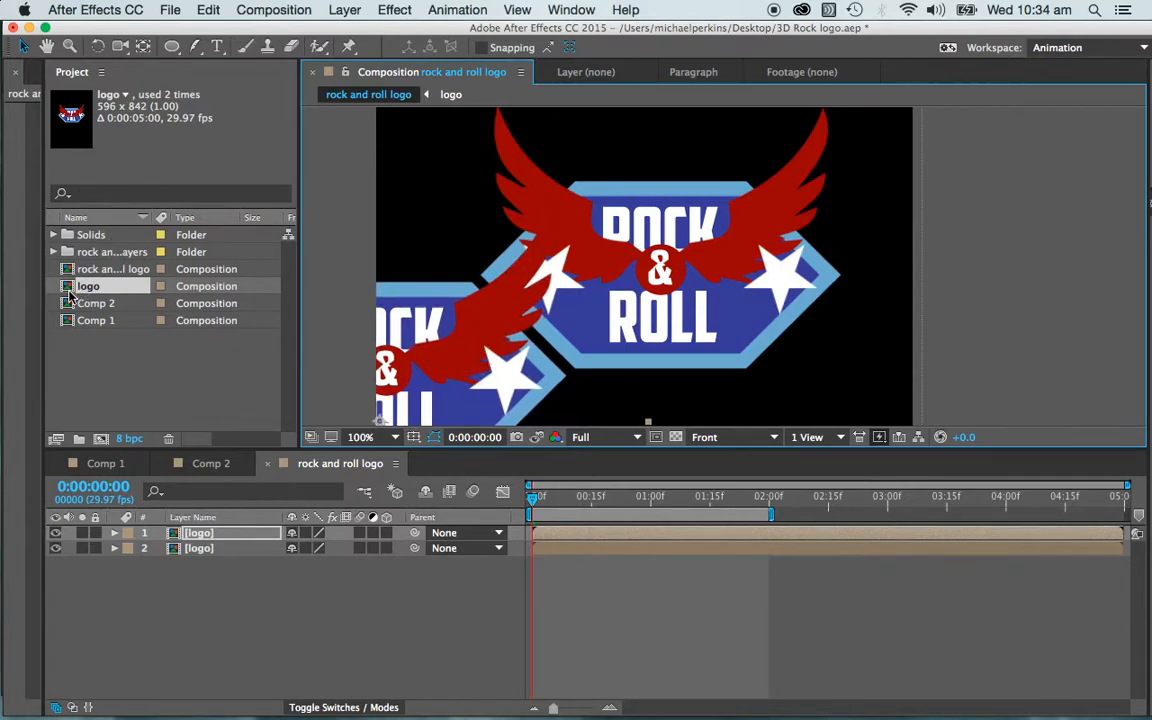
pyautogui.press('space')
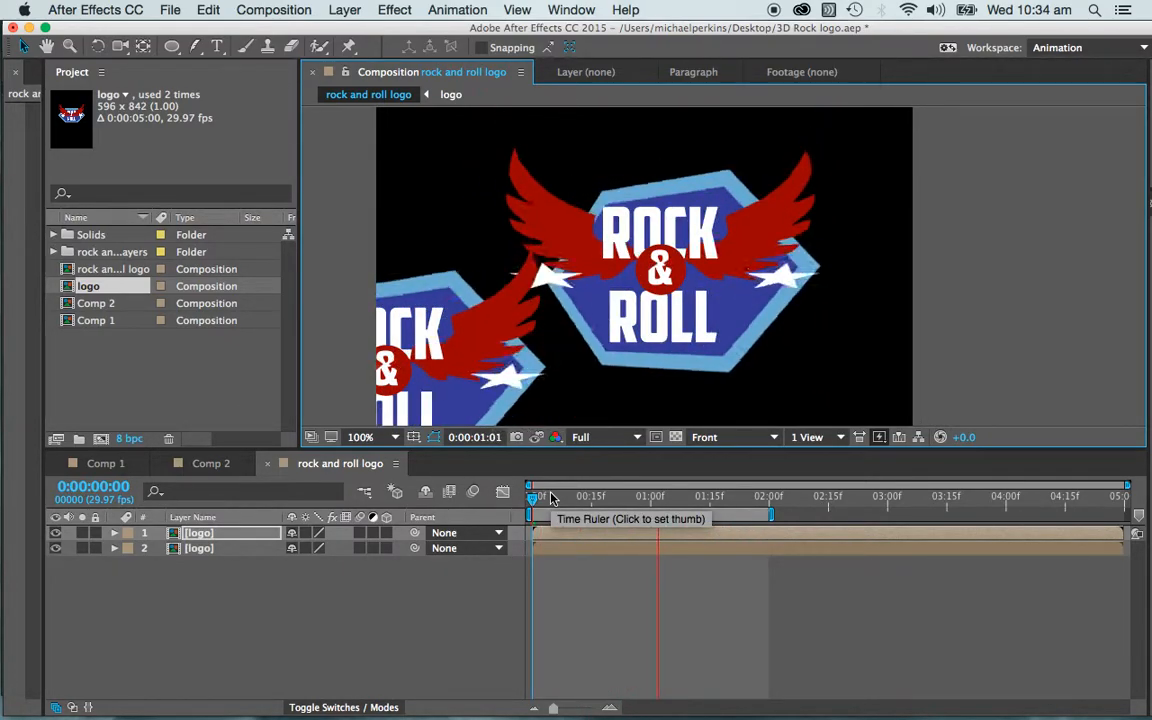
pyautogui.click(245, 611)
pyautogui.press('space')
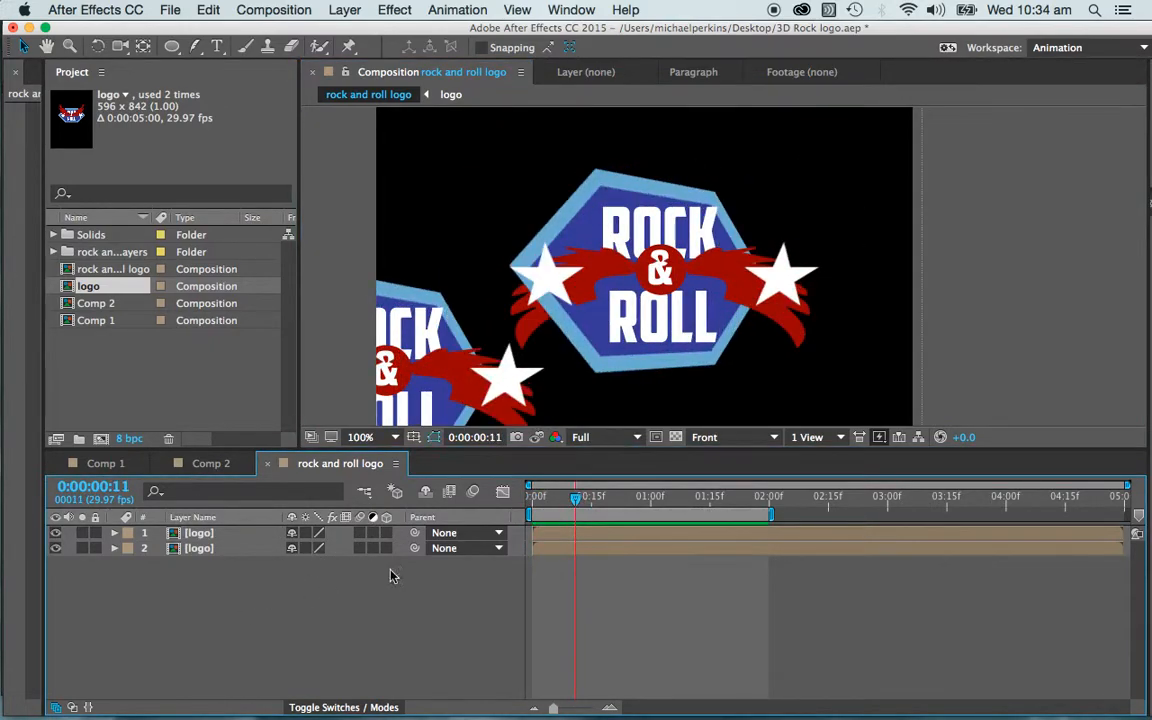
# - Delete the second logo instance and return to the first frame
pyautogui.click(199, 534)
pyautogui.press('Delete')
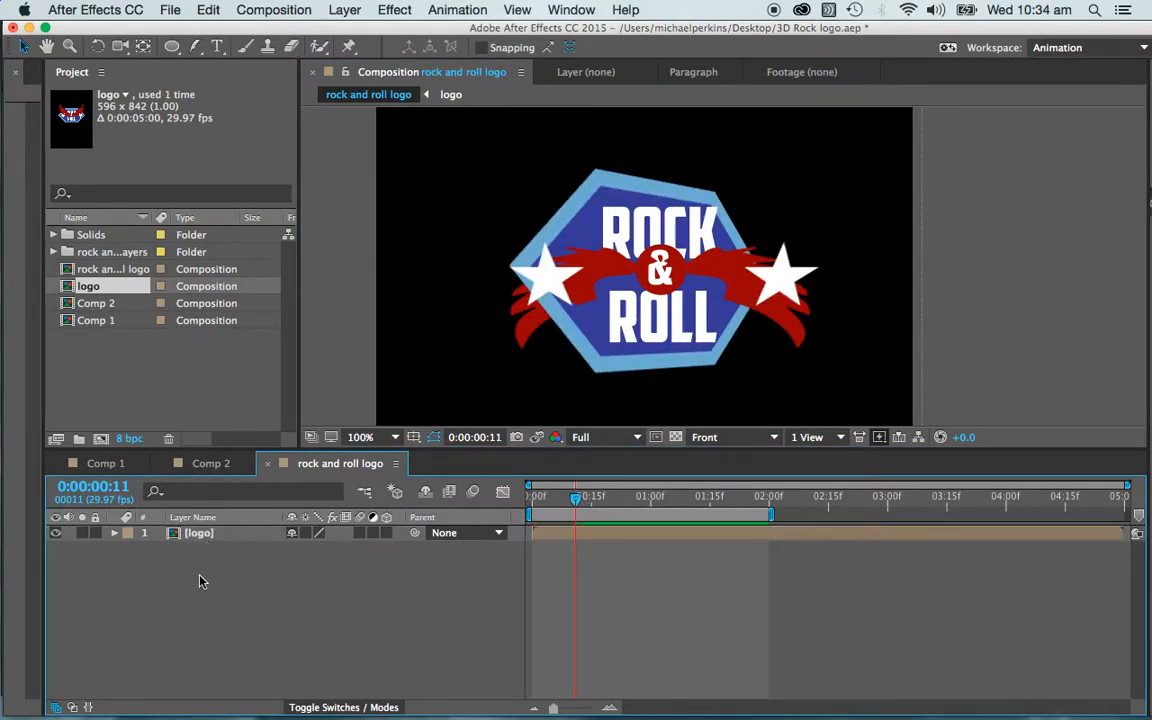
pyautogui.moveTo(576, 499); pyautogui.dragTo(530, 499)
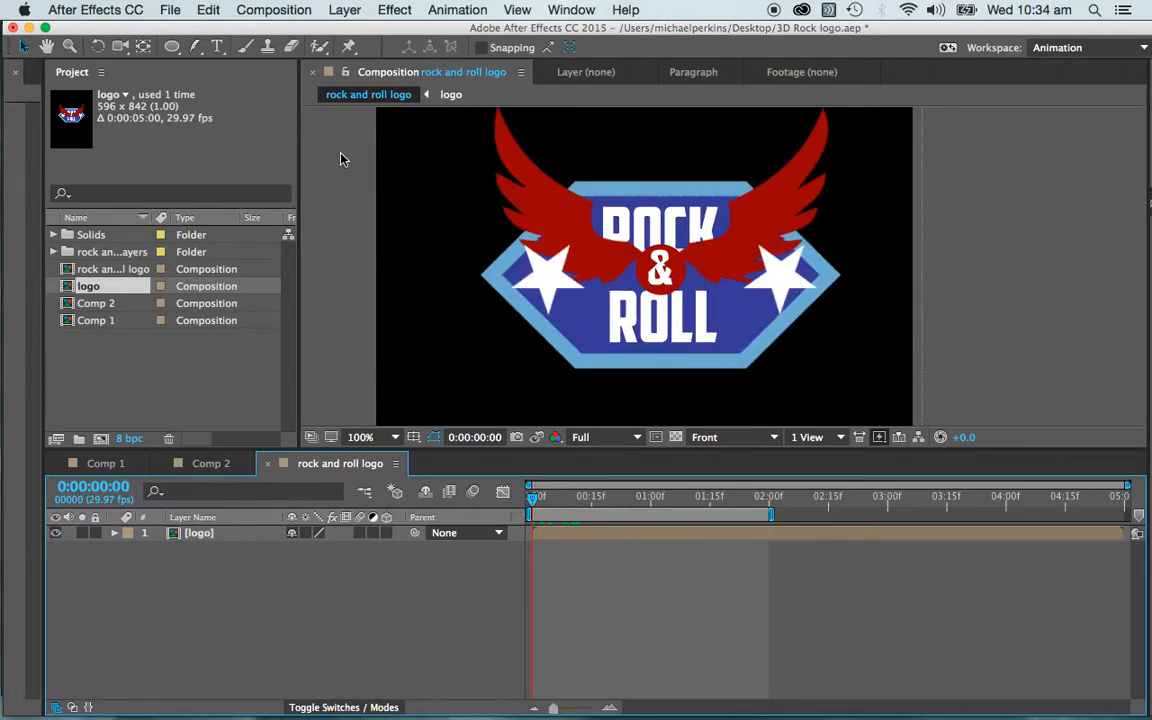
# - Add a null object layer to the rock and roll logo composition
pyautogui.click(343, 10)
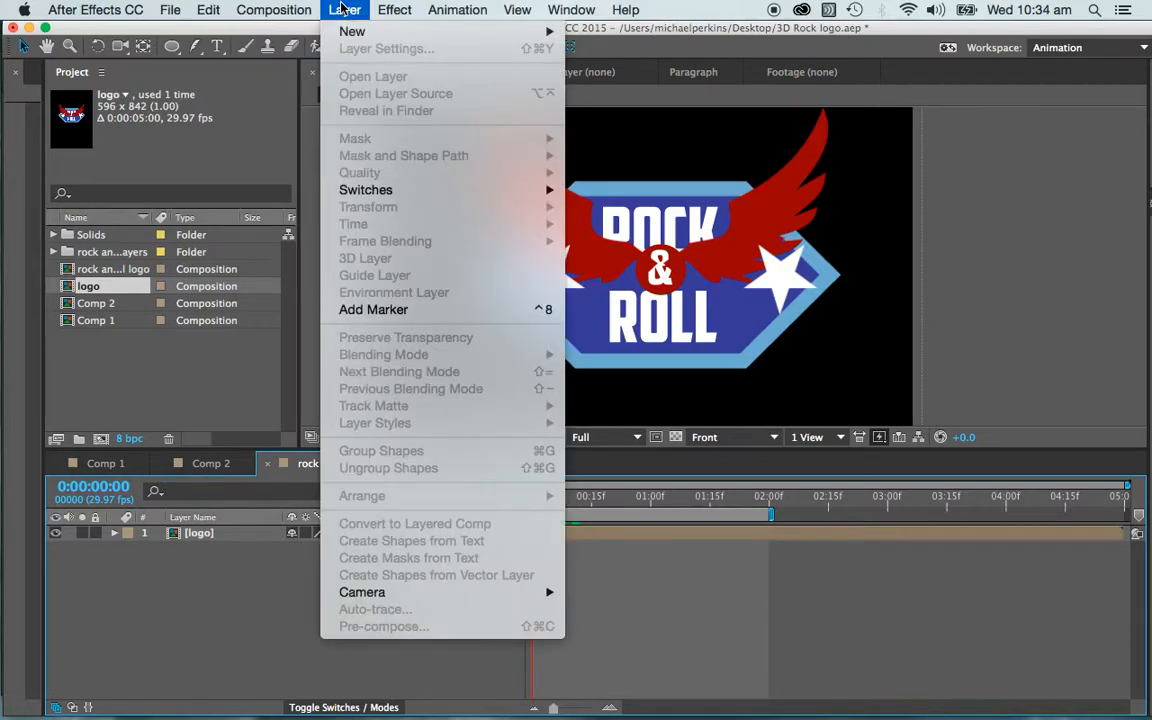
pyautogui.moveTo(350, 34)
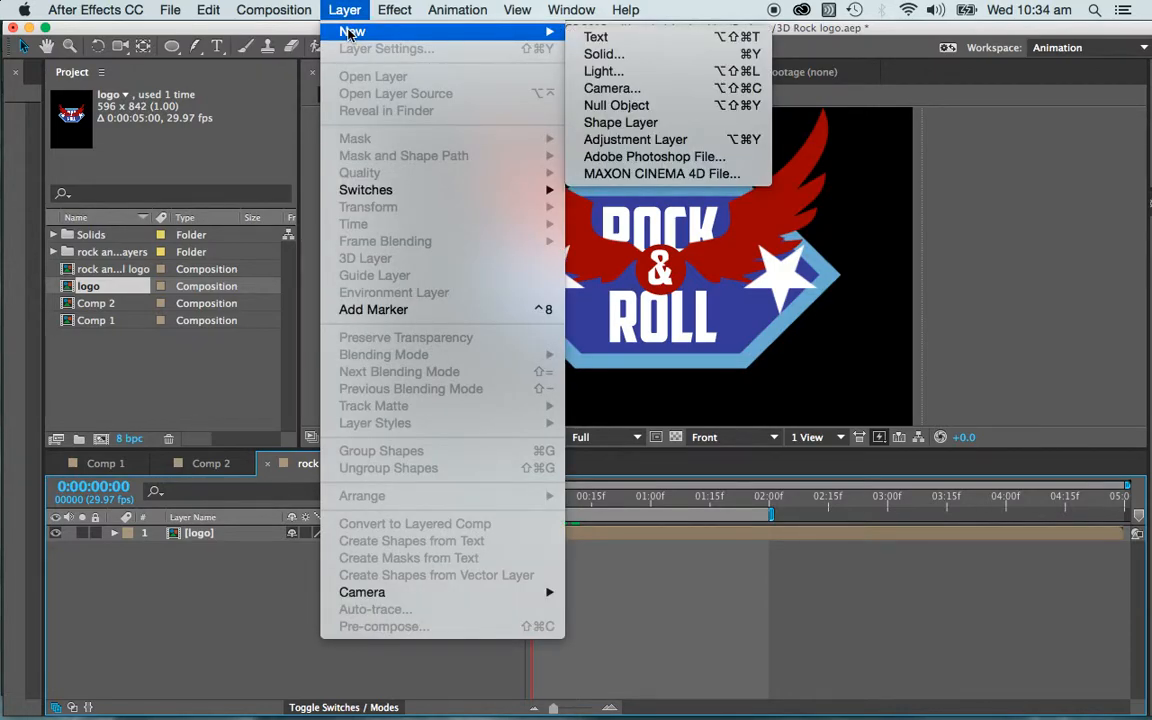
pyautogui.click(624, 106)
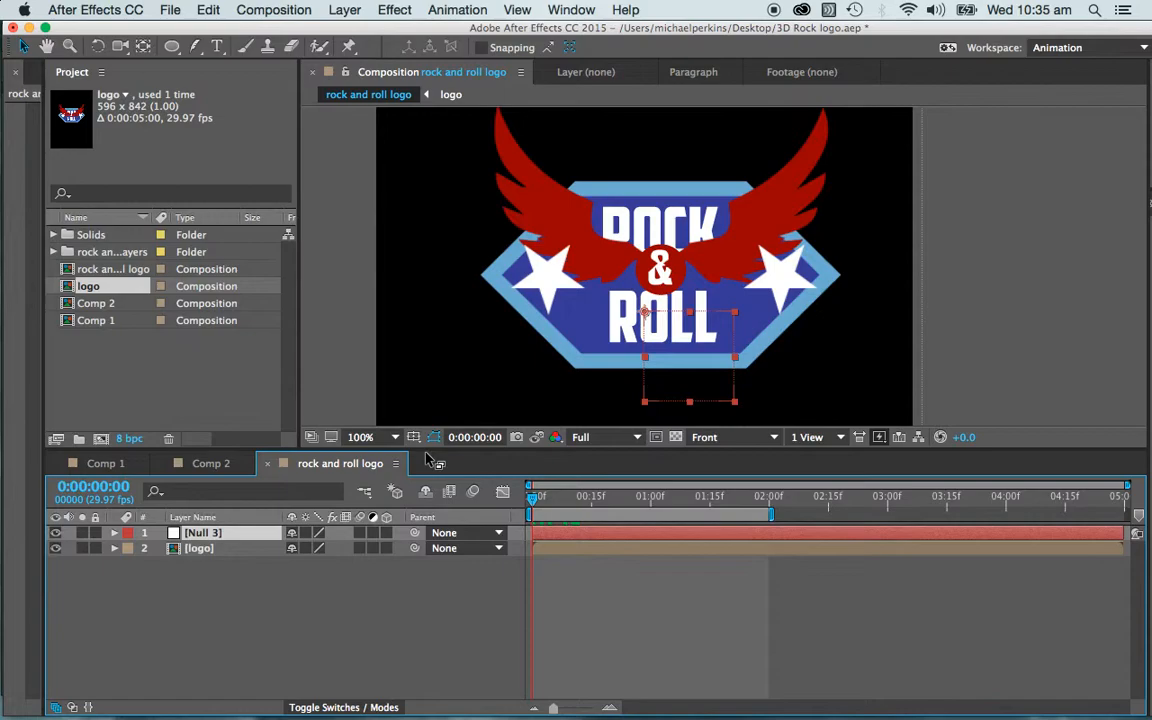
# - Hide the logo layer and move the null object up and to the left within the frame
pyautogui.click(328, 296)
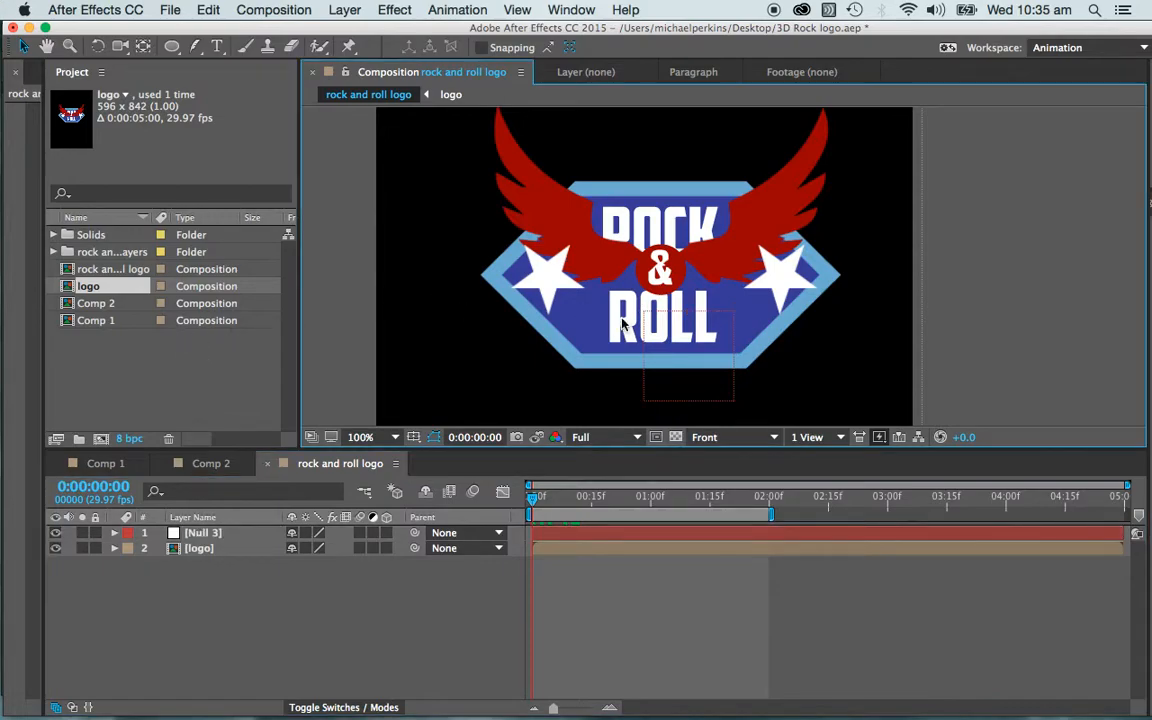
pyautogui.click(717, 405)
pyautogui.moveTo(717, 410)
pyautogui.mouseDown()
pyautogui.moveTo(673, 375)
pyautogui.moveTo(714, 420)
pyautogui.mouseUp()
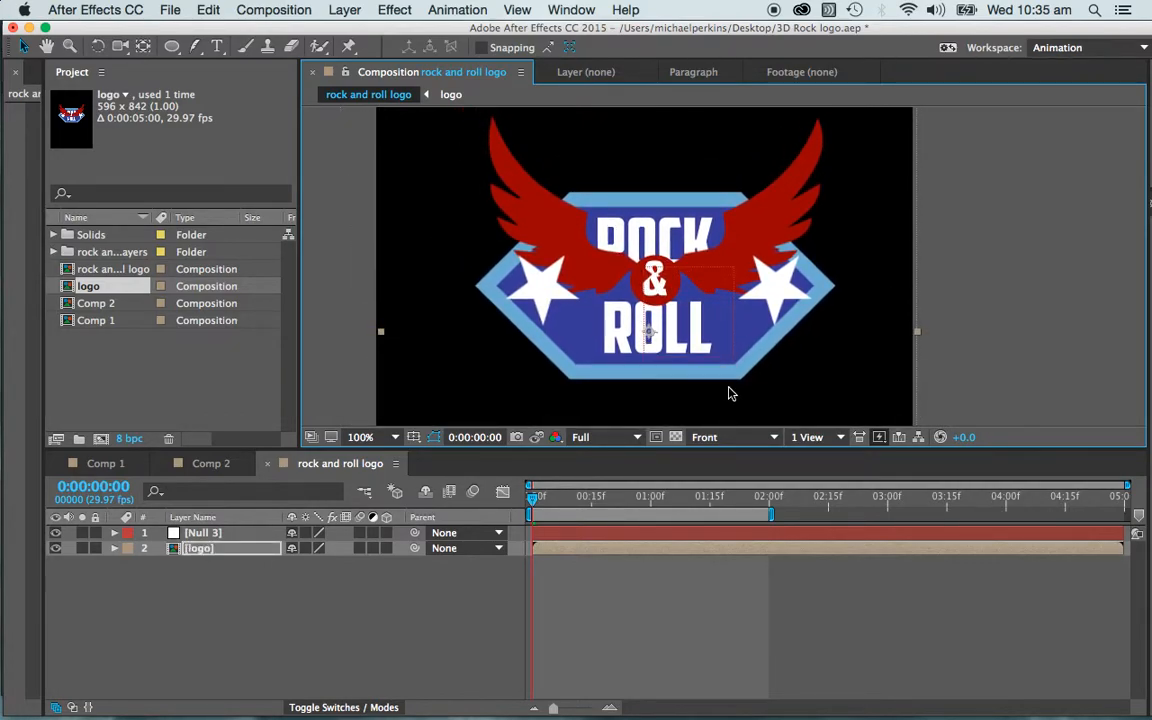
pyautogui.click(55, 549)
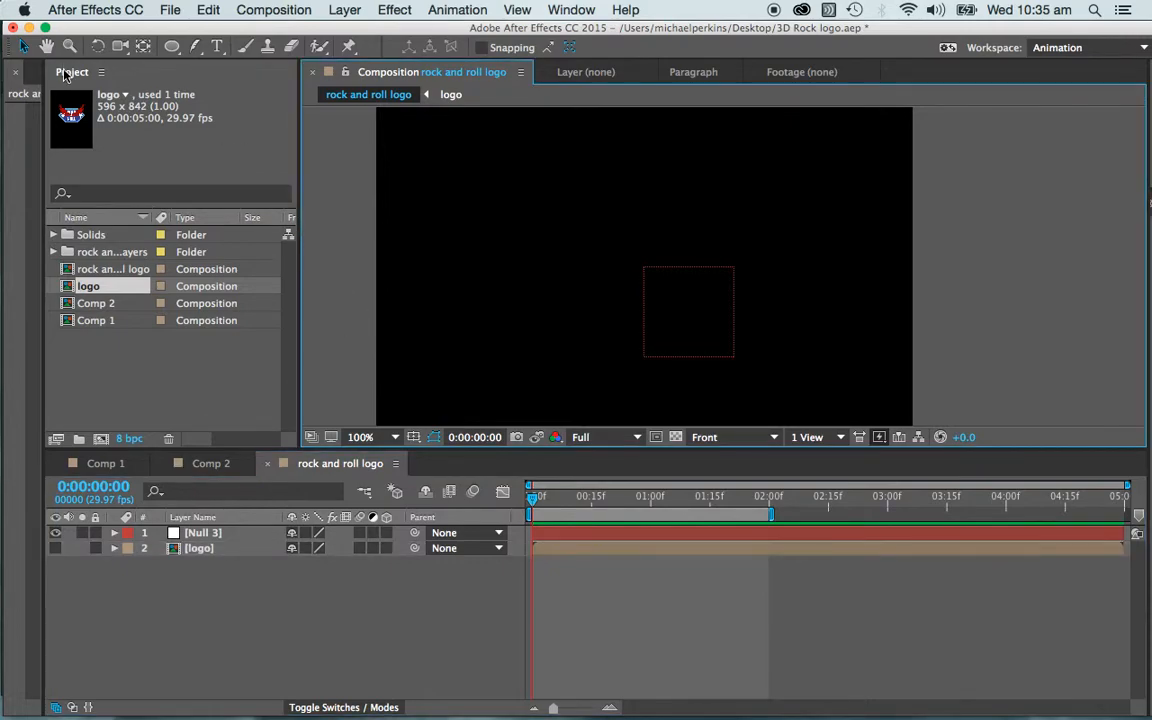
pyautogui.click(704, 332)
pyautogui.moveTo(705, 334); pyautogui.dragTo(637, 258)
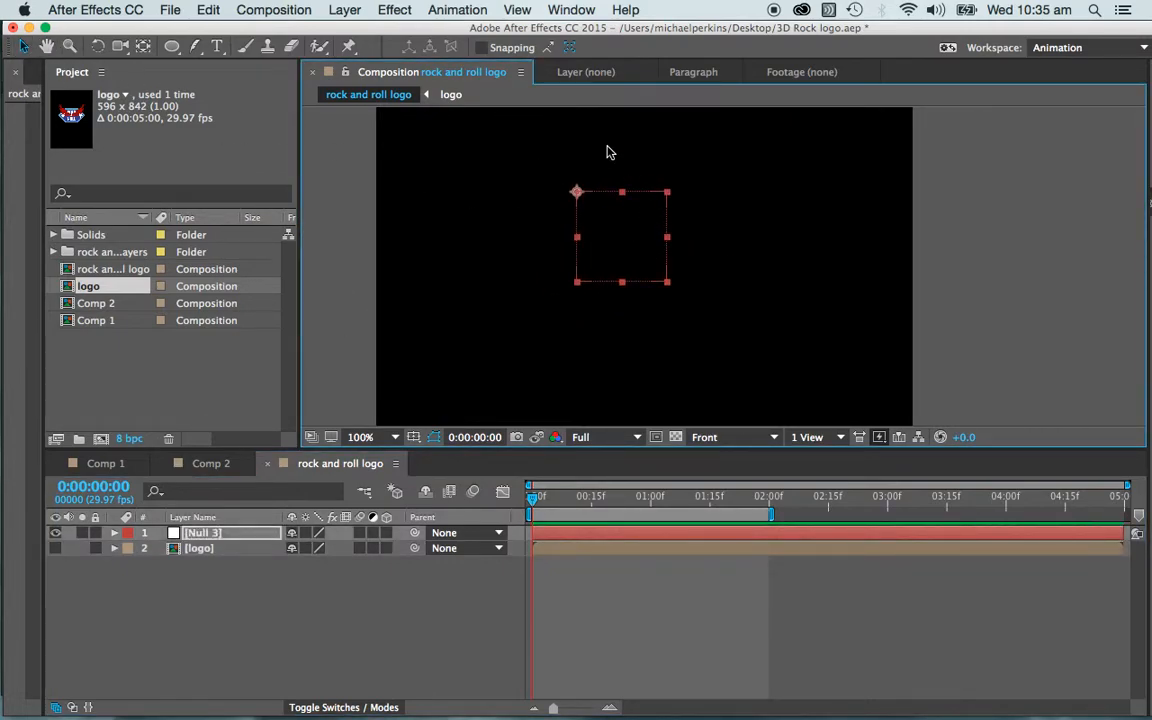
# - Centre the null object's anchor point within its box and scale the null down to about 70%
pyautogui.click(143, 47)
pyautogui.moveTo(577, 192); pyautogui.dragTo(624, 238)
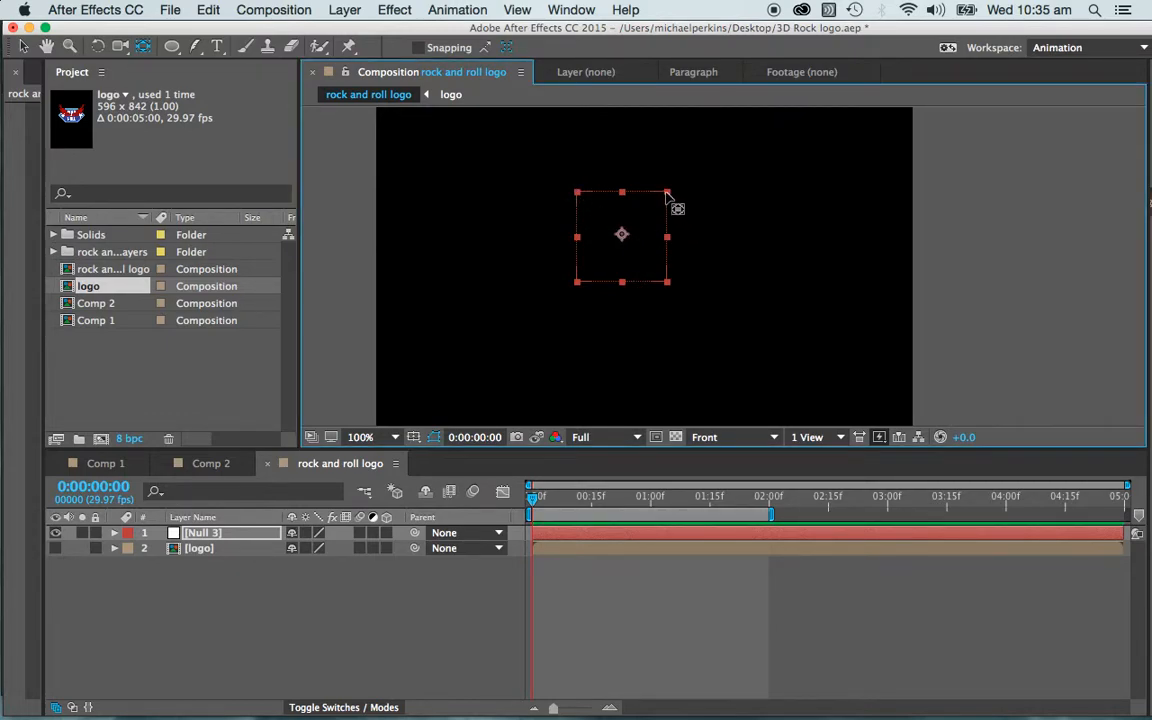
pyautogui.press('v')
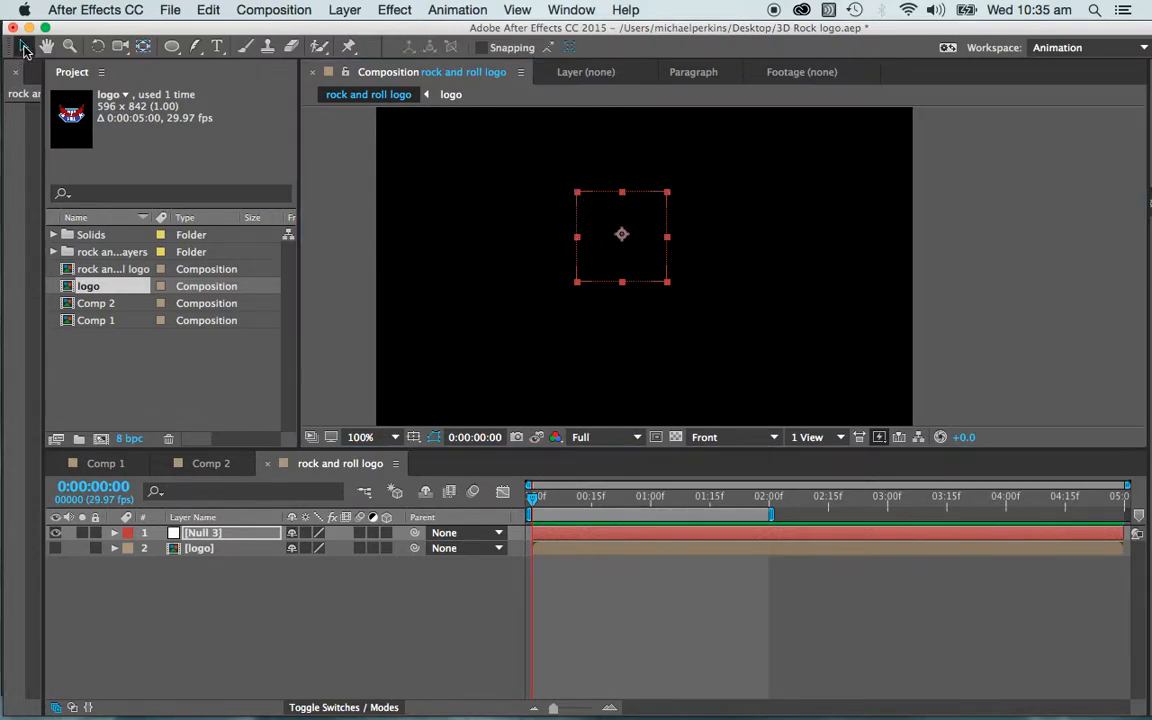
pyautogui.moveTo(669, 201)
pyautogui.mouseDown()
pyautogui.moveTo(697, 177)
pyautogui.moveTo(655, 206)
pyautogui.mouseUp()
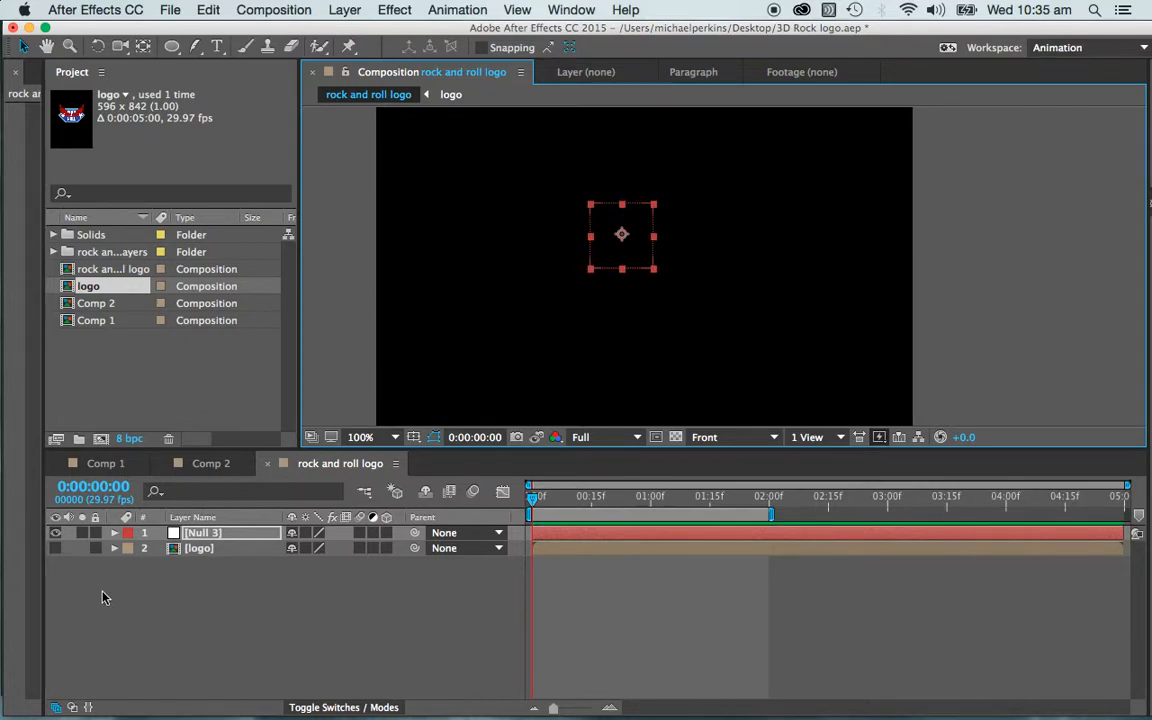
# - Move the null object to the left edge of the frame, at about 49, 364
pyautogui.click(192, 600)
pyautogui.click(591, 240)
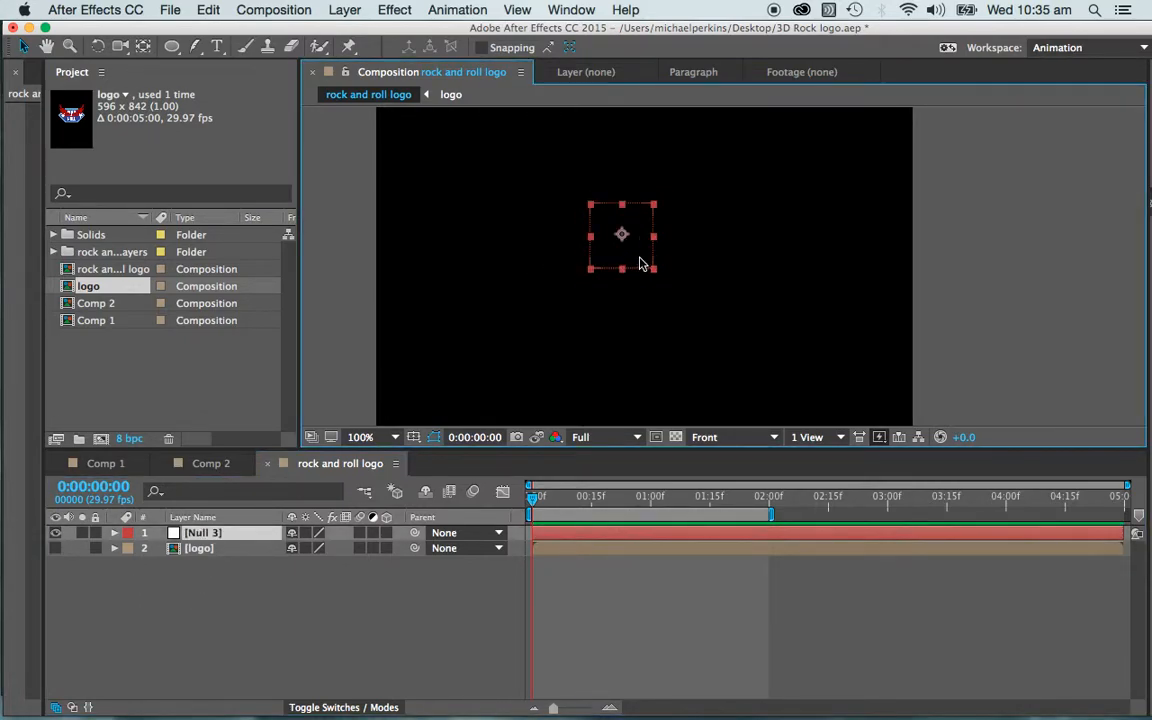
pyautogui.moveTo(636, 262); pyautogui.dragTo(432, 242)
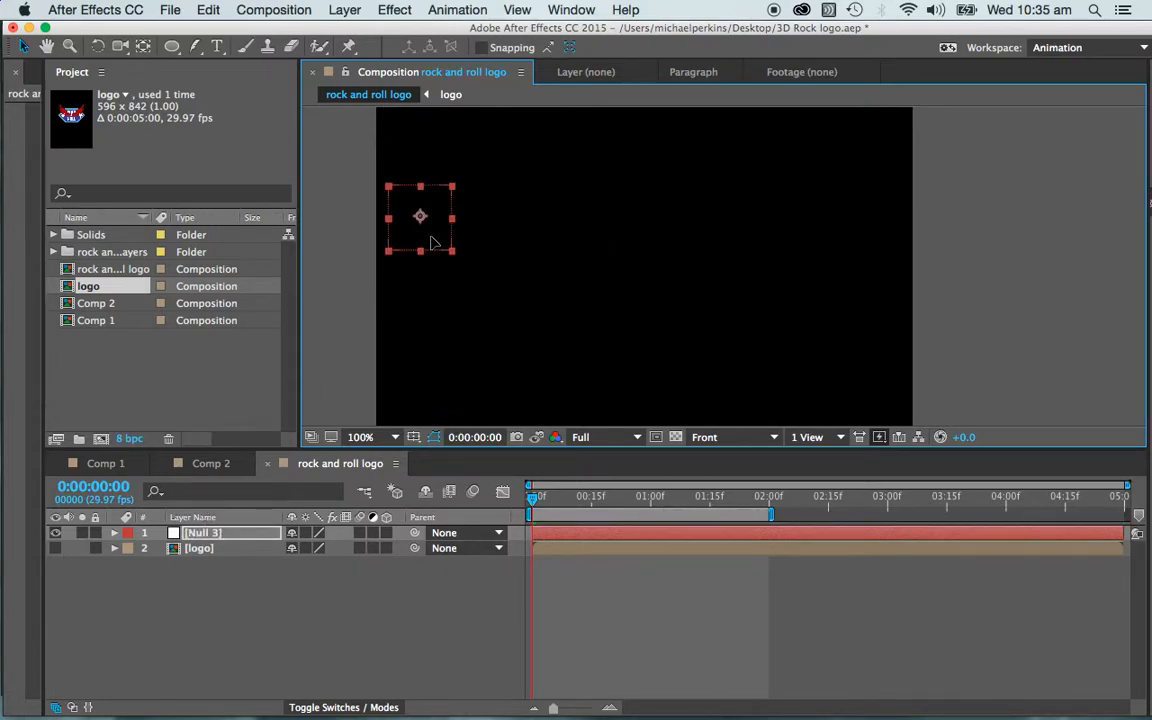
# - Set Position, Scale, Rotation and Opacity keyframes for the null object at the first frame
pyautogui.click(114, 532)
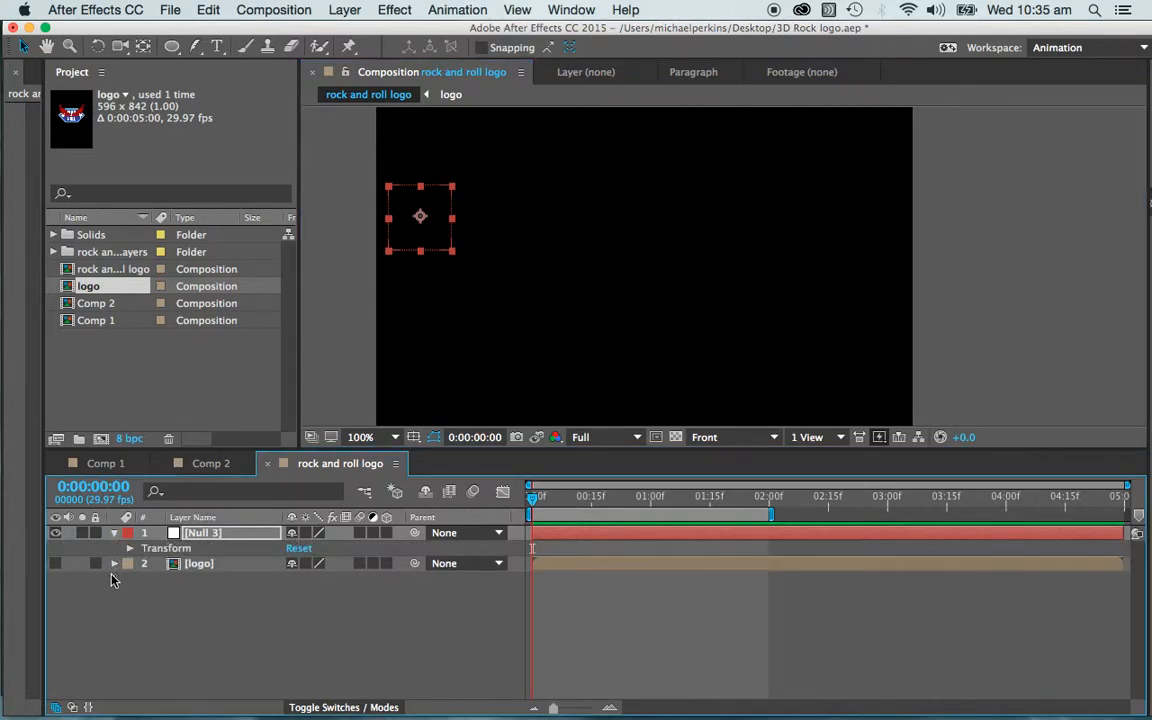
pyautogui.click(129, 549)
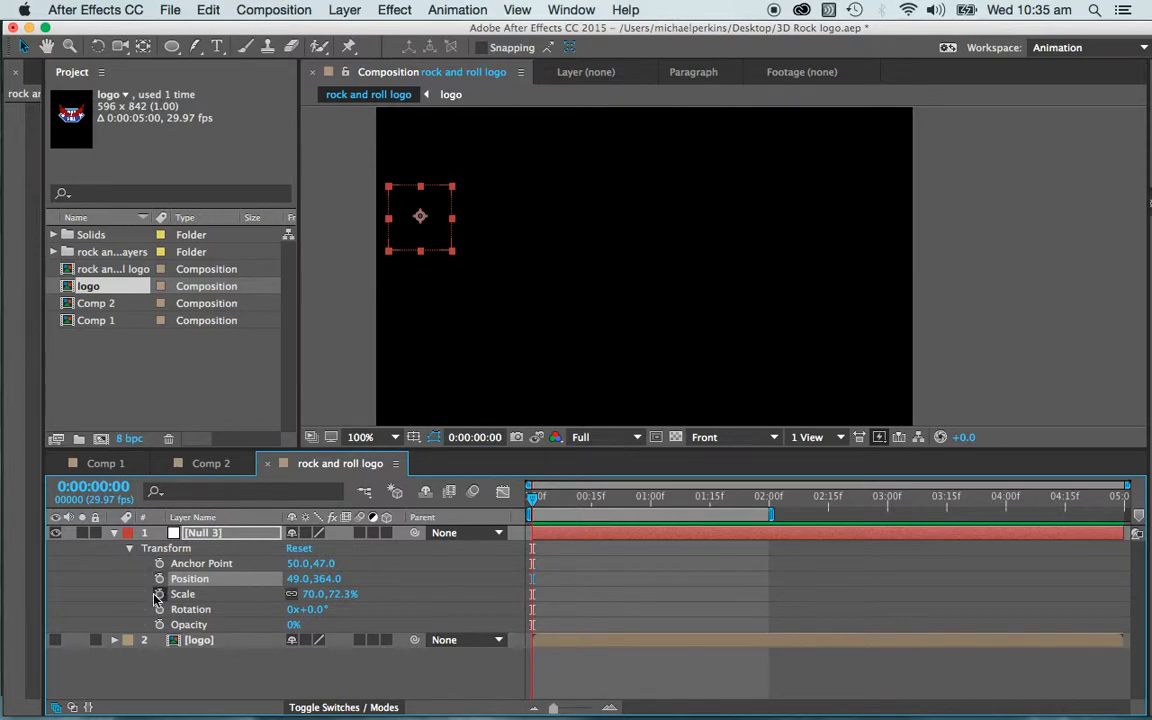
pyautogui.click(160, 580)
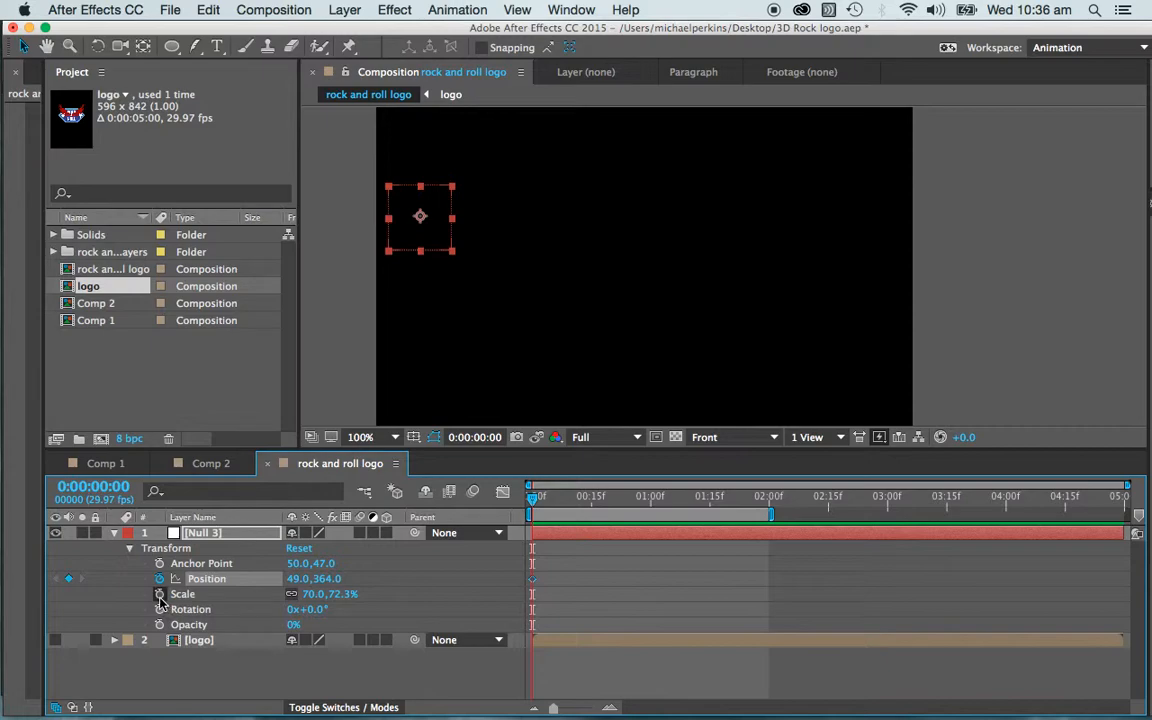
pyautogui.click(160, 594)
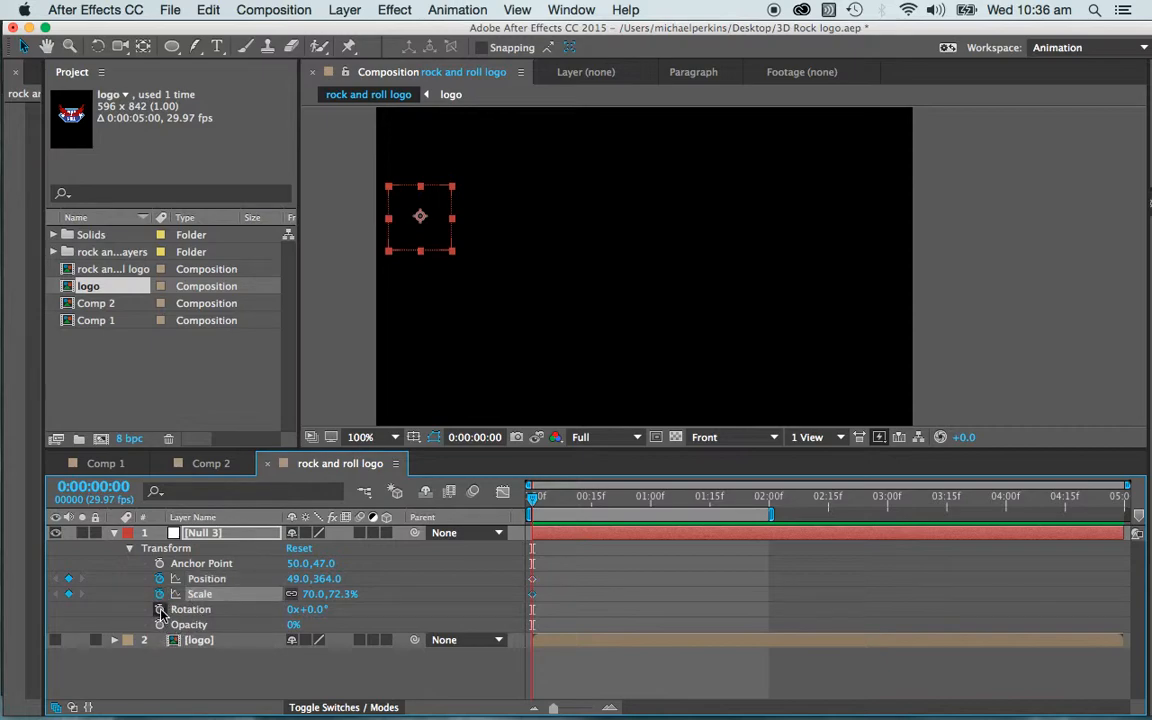
pyautogui.click(160, 609)
pyautogui.click(160, 624)
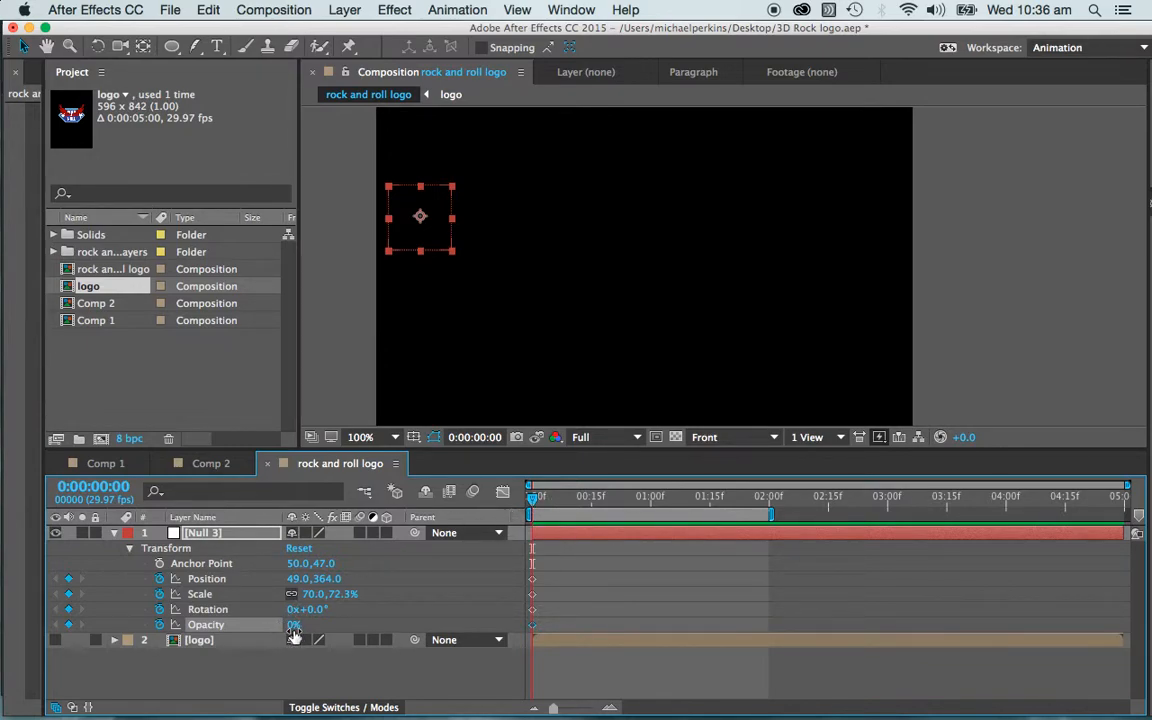
# - At 0:00:00:26, scale the null object to about 104 by 102.5% and move it to about 489, 427
pyautogui.moveTo(533, 505); pyautogui.dragTo(641, 500)
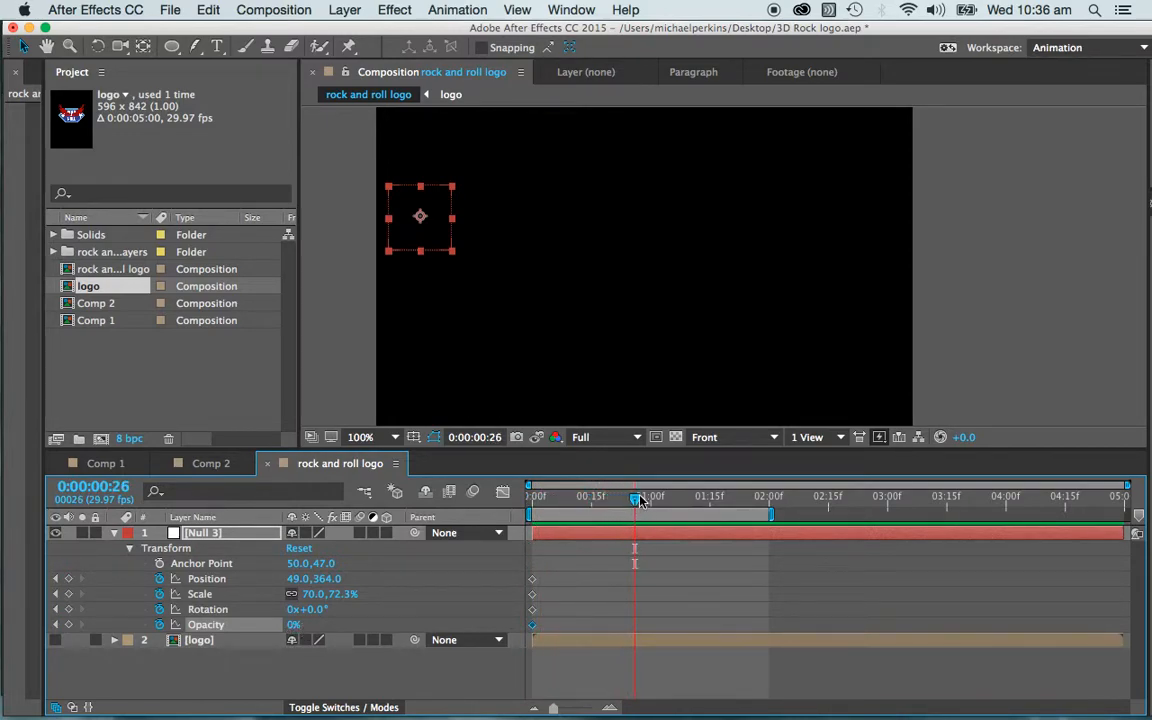
pyautogui.click(447, 262)
pyautogui.click(452, 252)
pyautogui.moveTo(452, 252); pyautogui.dragTo(857, 299)
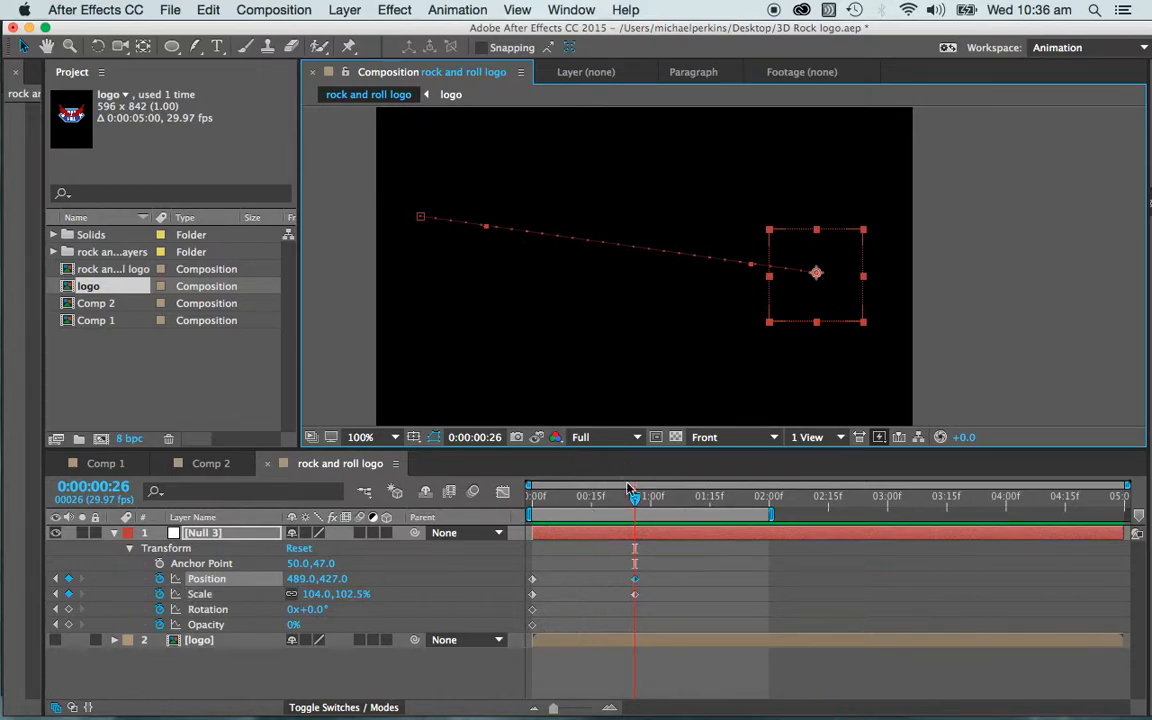
# - Keyframe the null at about 351, 350.5 at 0:00:00:13, and at about 282, 501 with 196 by 177% scale at 0:00:01:13
pyautogui.moveTo(637, 505); pyautogui.dragTo(583, 509)
pyautogui.moveTo(620, 285); pyautogui.dragTo(694, 245)
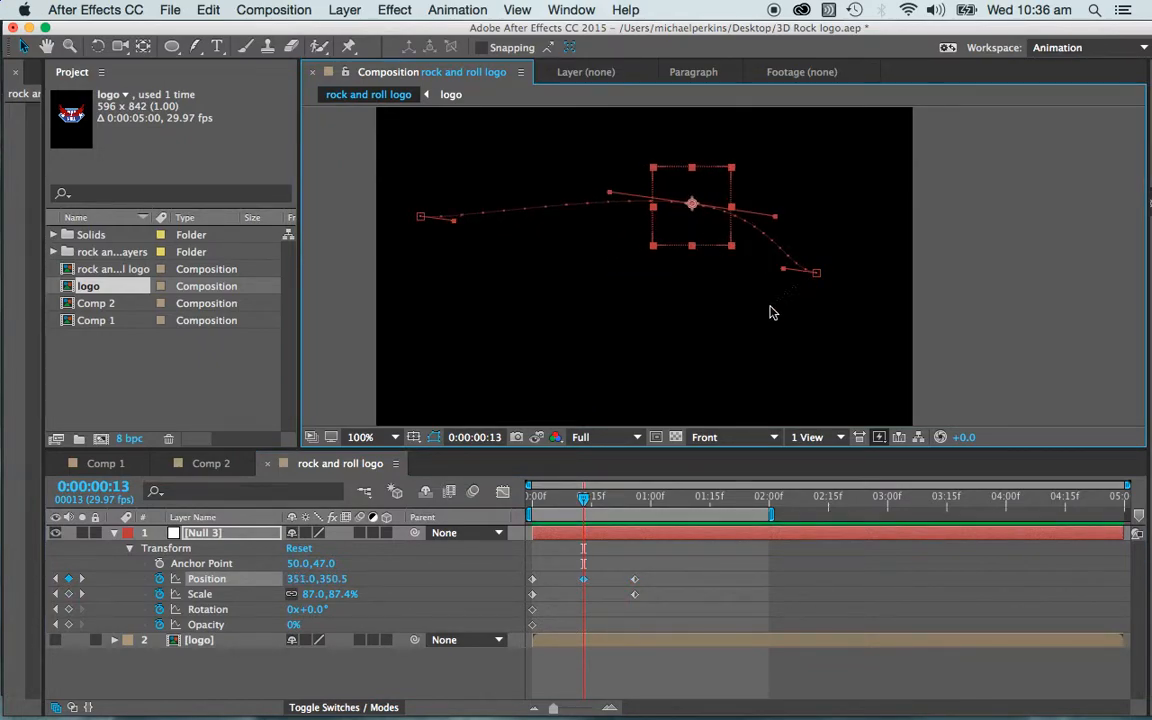
pyautogui.moveTo(577, 500); pyautogui.dragTo(709, 487)
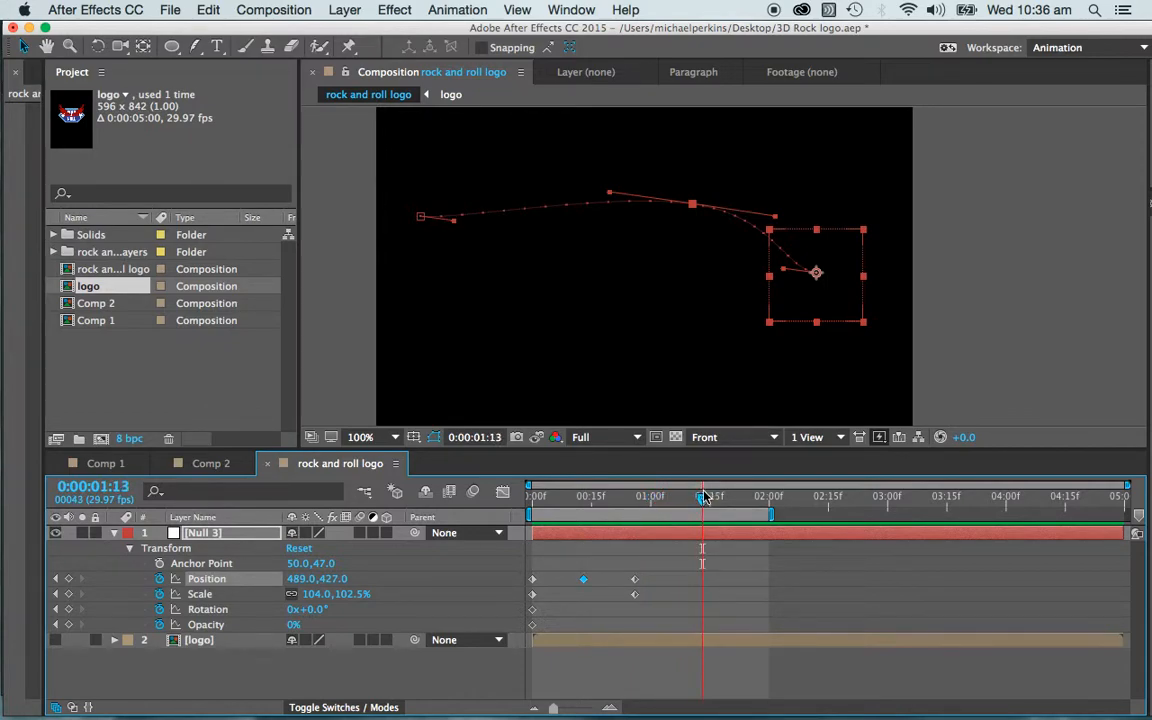
pyautogui.moveTo(791, 321); pyautogui.dragTo(606, 386)
pyautogui.moveTo(679, 299); pyautogui.dragTo(721, 263)
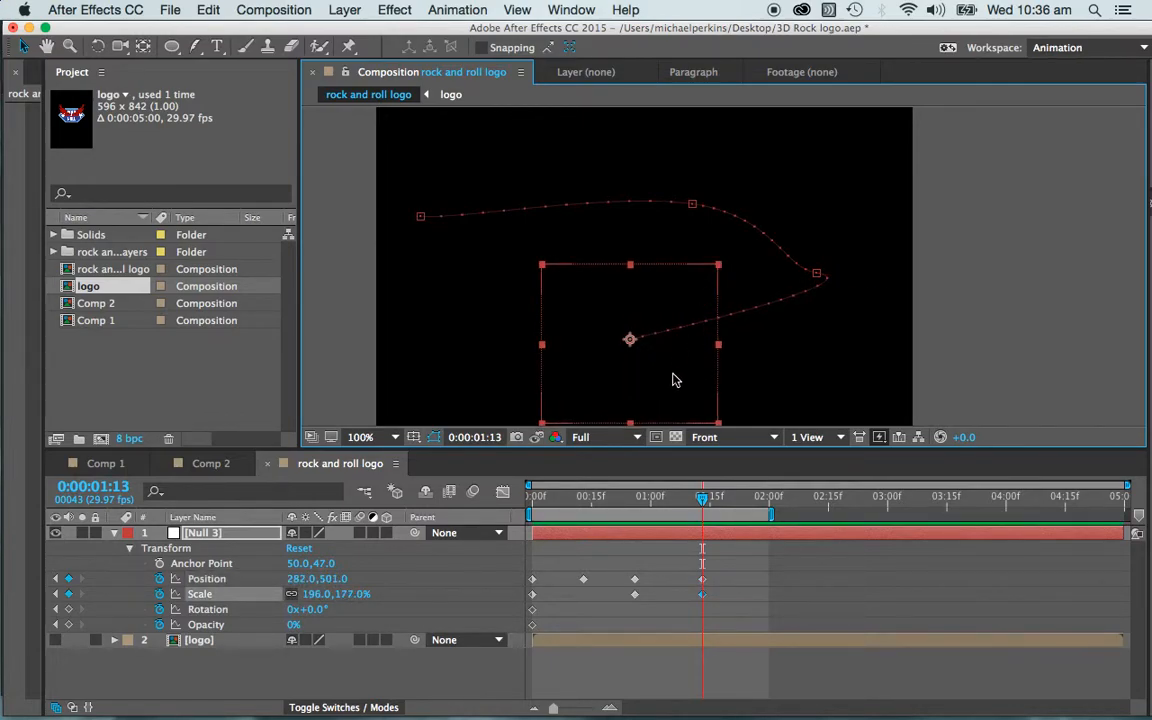
# - Move the null to about 280, 480 and pull the motion path's second and third points outward for a rounder curve
pyautogui.moveTo(673, 380); pyautogui.dragTo(674, 360)
pyautogui.click(697, 199)
pyautogui.moveTo(700, 200); pyautogui.dragTo(715, 185)
pyautogui.moveTo(787, 272); pyautogui.dragTo(852, 280)
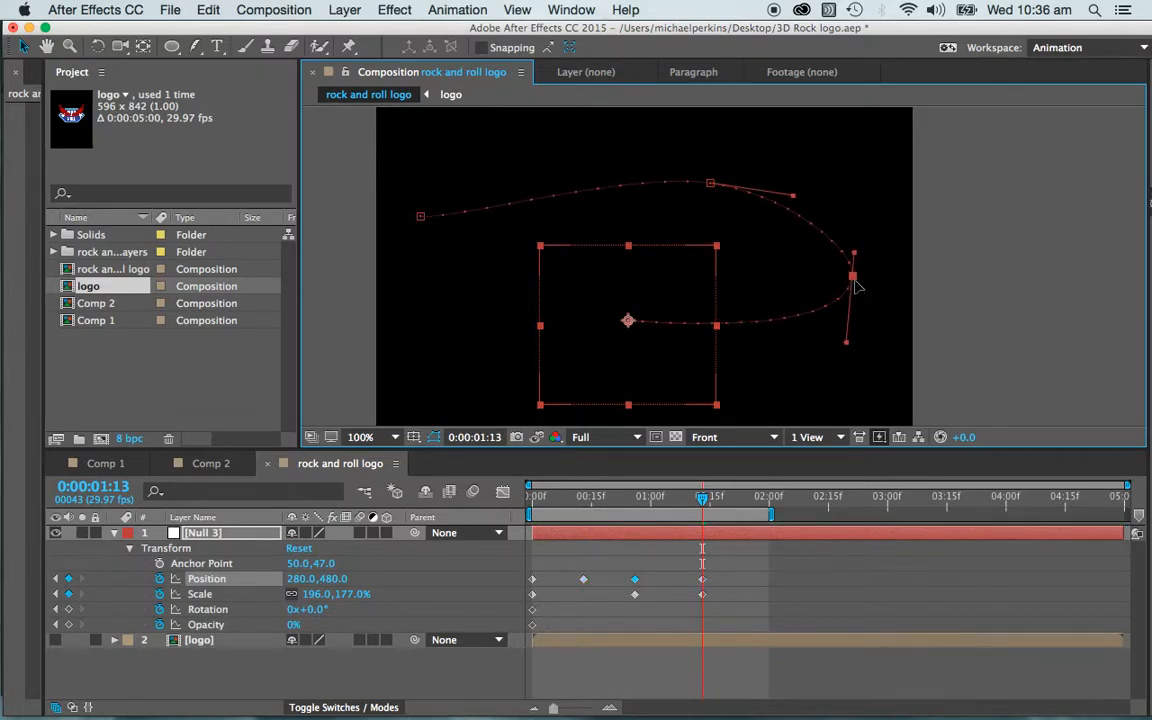
# - Scale the null to about 286 by 257.8% at 0:00:01:22 and move it to about 306, 488 at 0:00:01:28
pyautogui.moveTo(702, 510); pyautogui.dragTo(737, 510)
pyautogui.moveTo(717, 249); pyautogui.dragTo(757, 212)
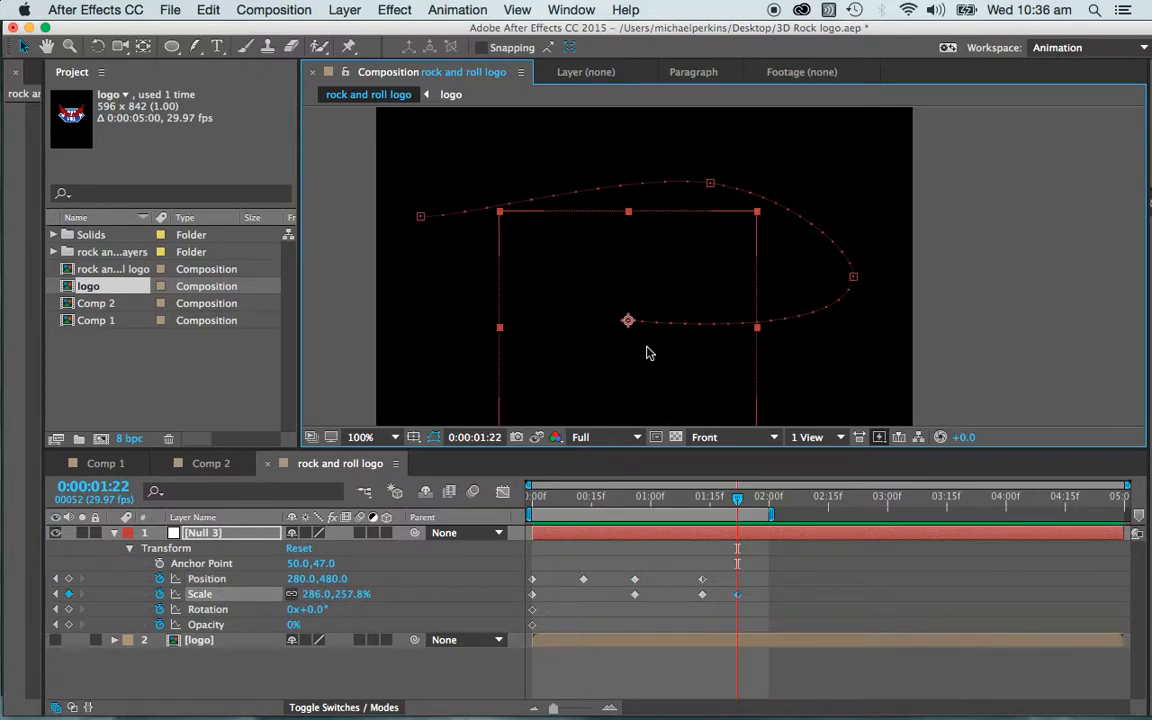
pyautogui.press('space')
pyautogui.moveTo(648, 334); pyautogui.dragTo(645, 252)
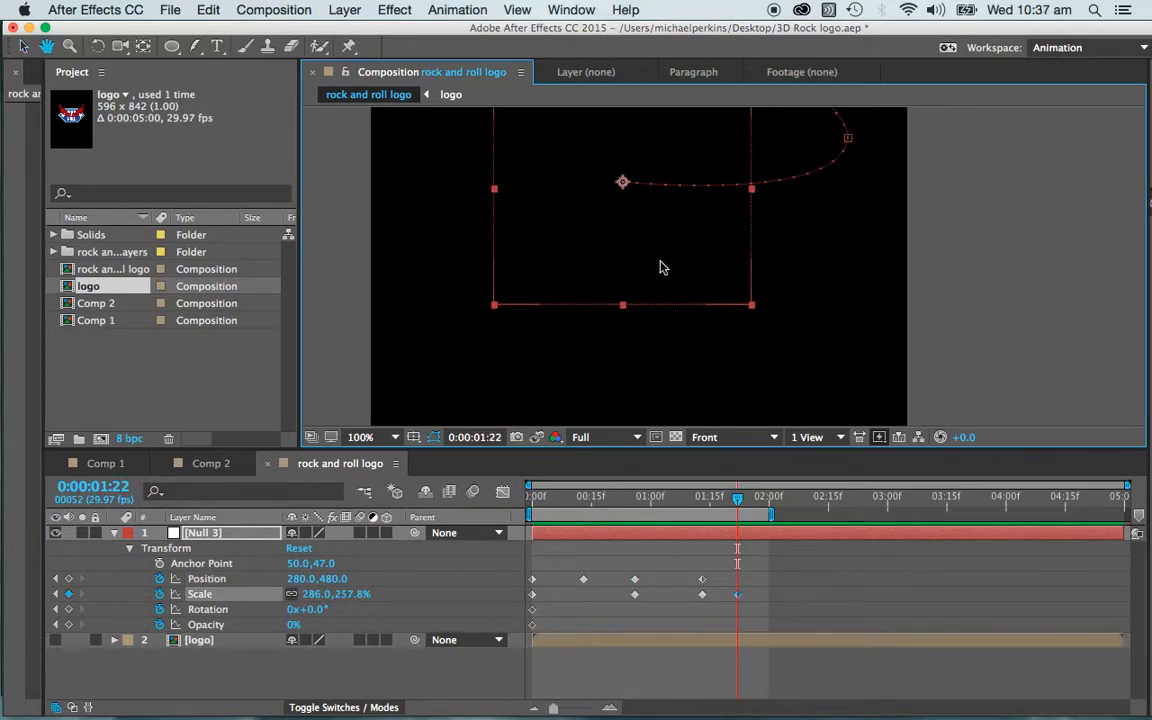
pyautogui.press(',')
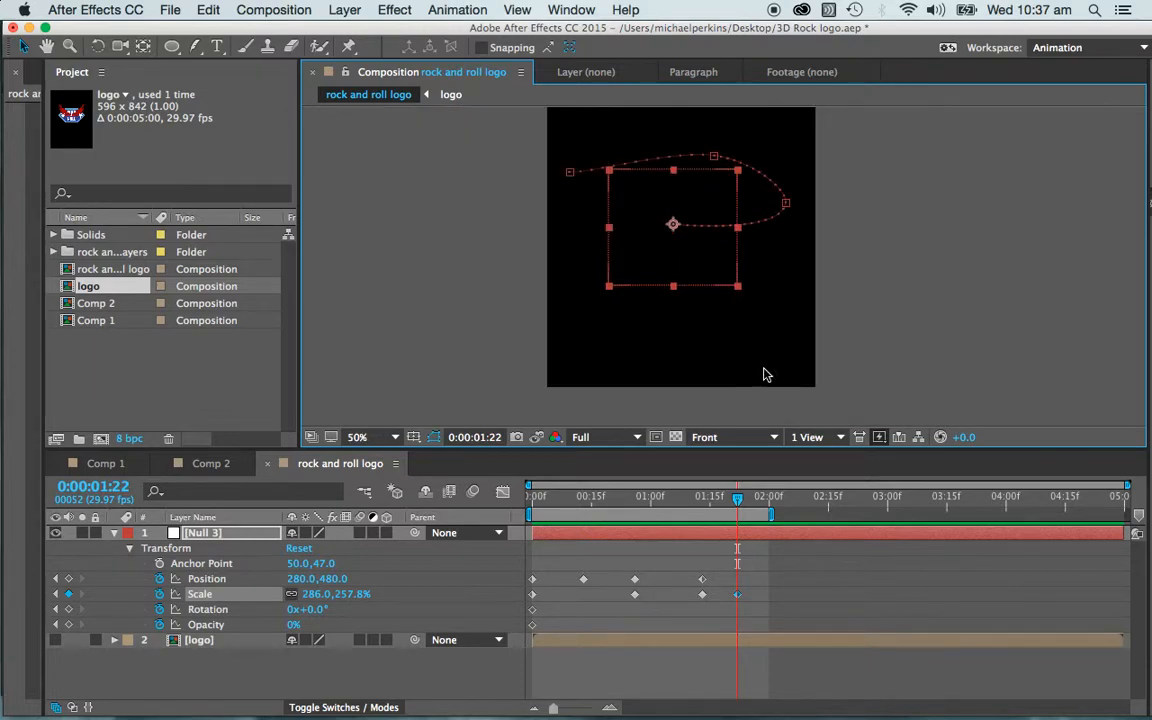
pyautogui.moveTo(737, 500); pyautogui.dragTo(762, 483)
pyautogui.moveTo(705, 279); pyautogui.dragTo(717, 283)
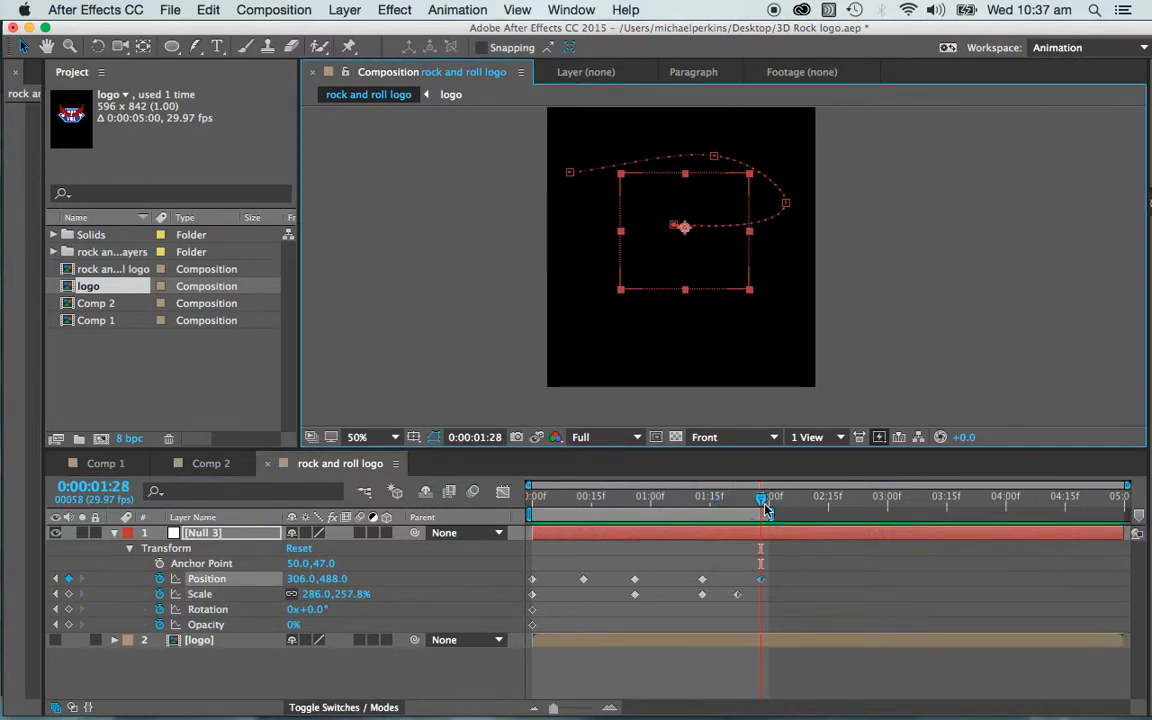
# - Keyframe the null's opacity at 99% at 0:00:02:00 and shift its last Position keyframe slightly closer to that time
pyautogui.moveTo(763, 506)
pyautogui.mouseDown()
pyautogui.moveTo(733, 505)
pyautogui.moveTo(769, 505)
pyautogui.mouseUp()
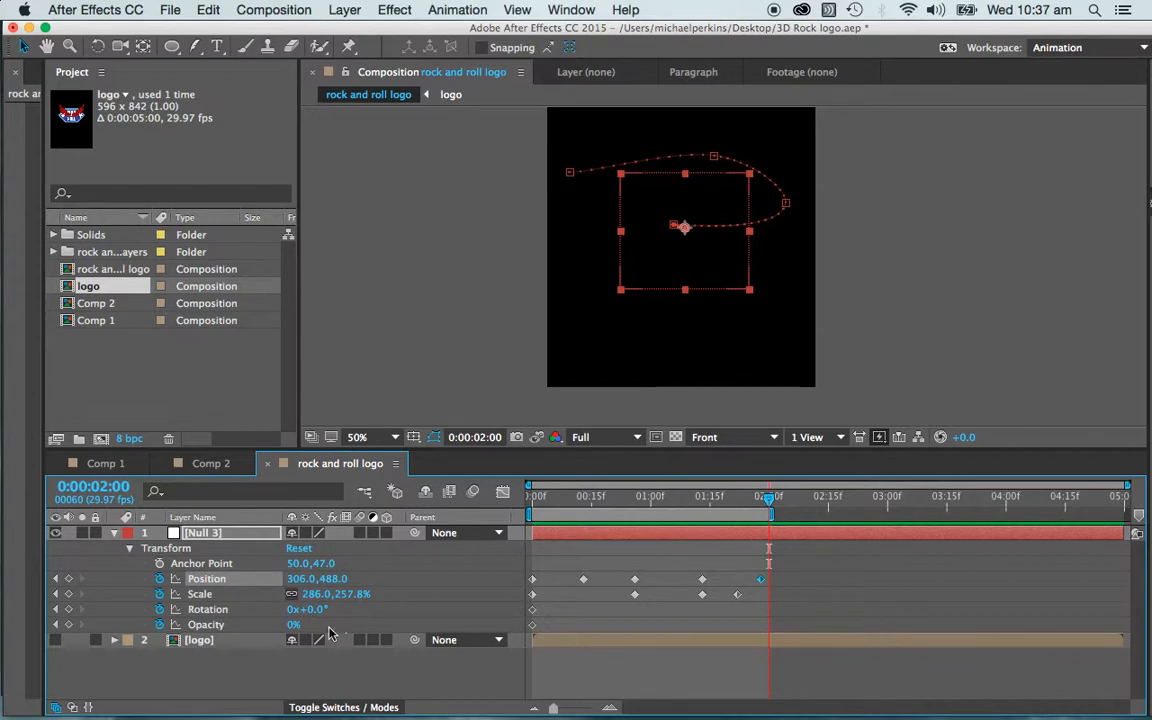
pyautogui.click(69, 625)
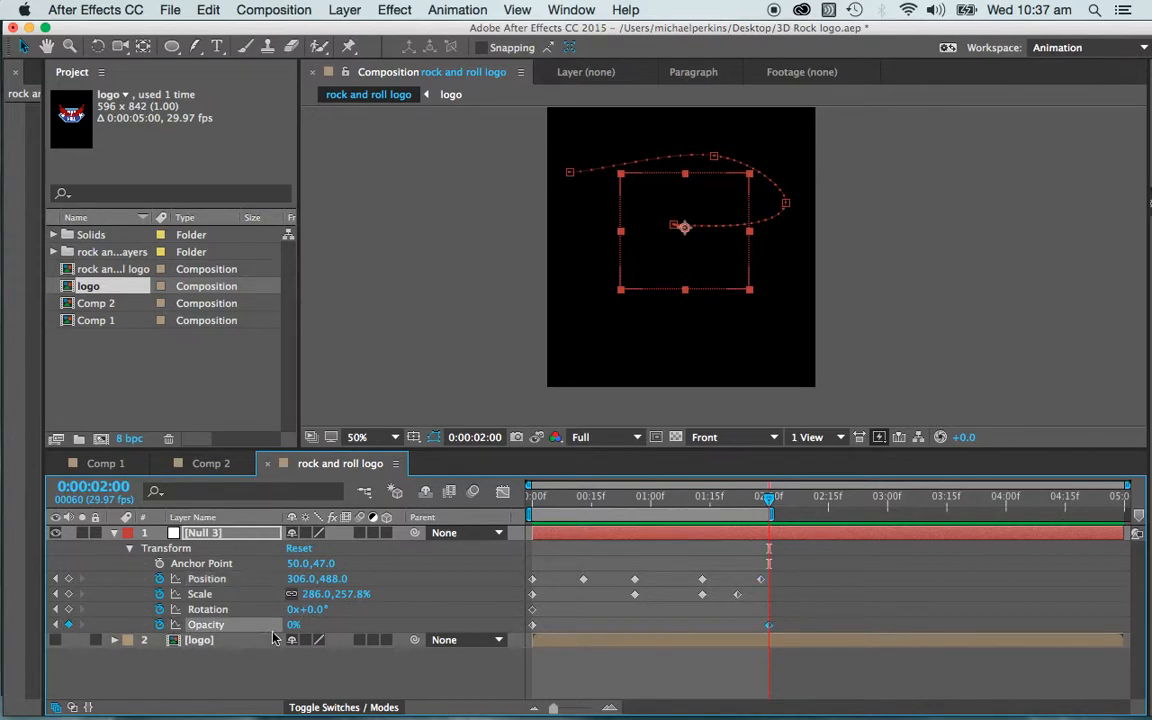
pyautogui.moveTo(394, 630); pyautogui.dragTo(431, 629)
pyautogui.moveTo(769, 505); pyautogui.dragTo(517, 500)
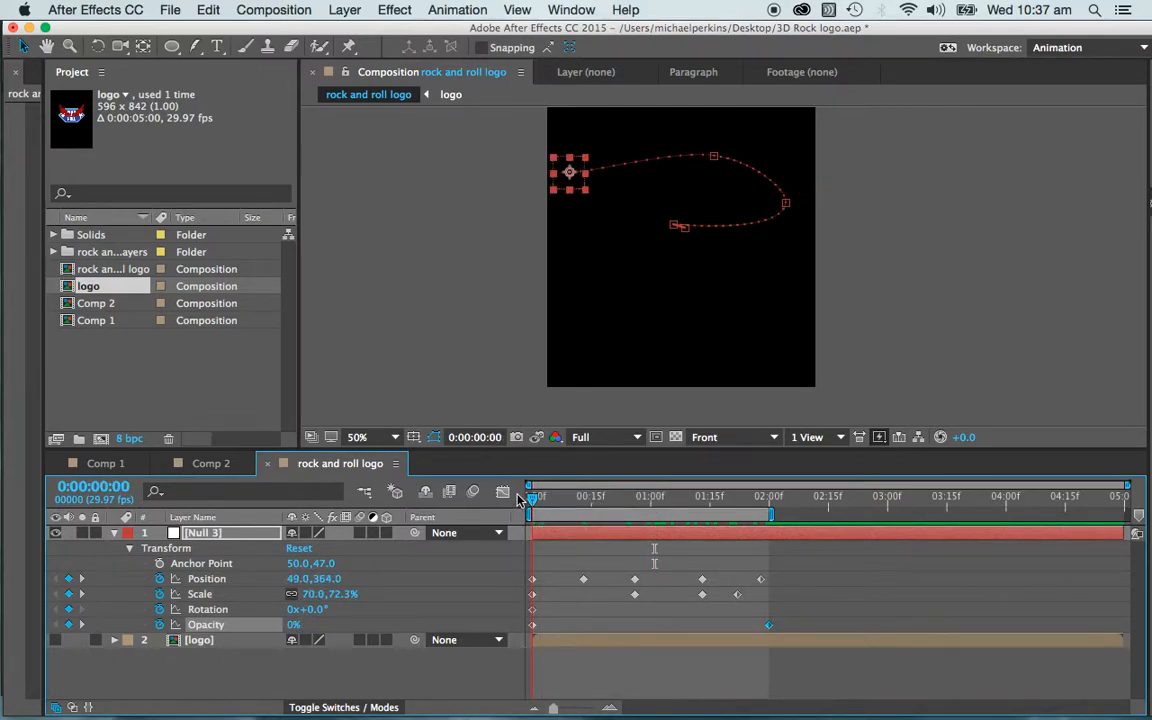
pyautogui.moveTo(520, 498); pyautogui.dragTo(771, 485)
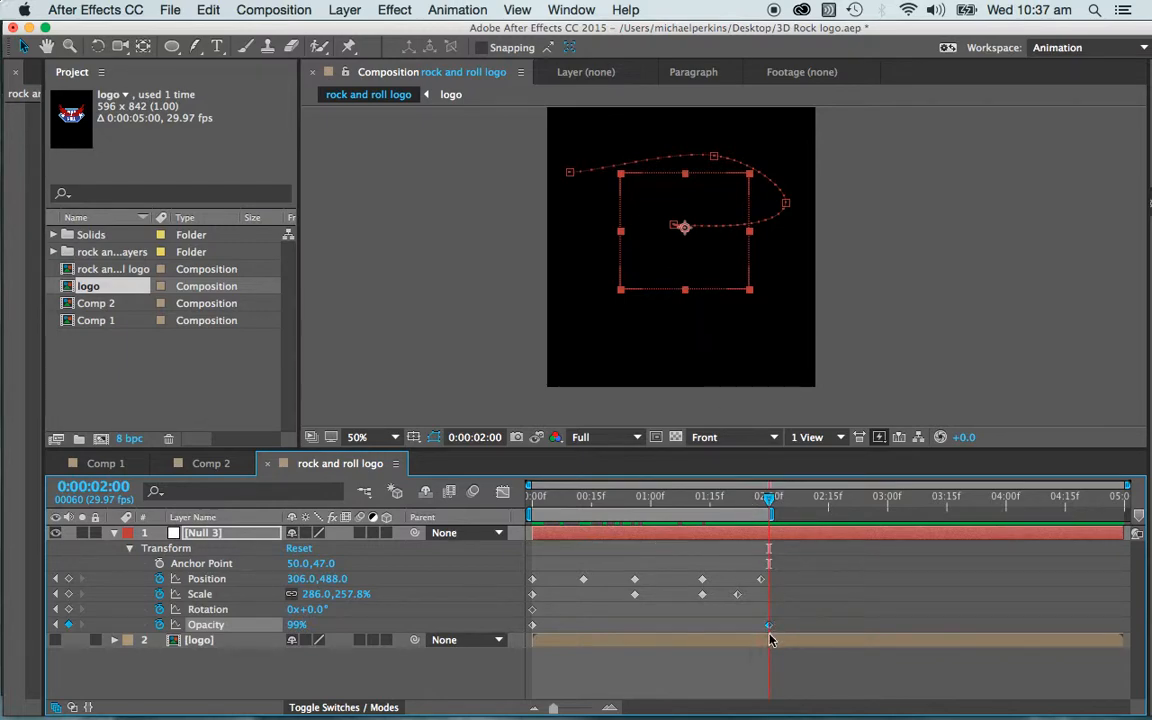
pyautogui.click(762, 580)
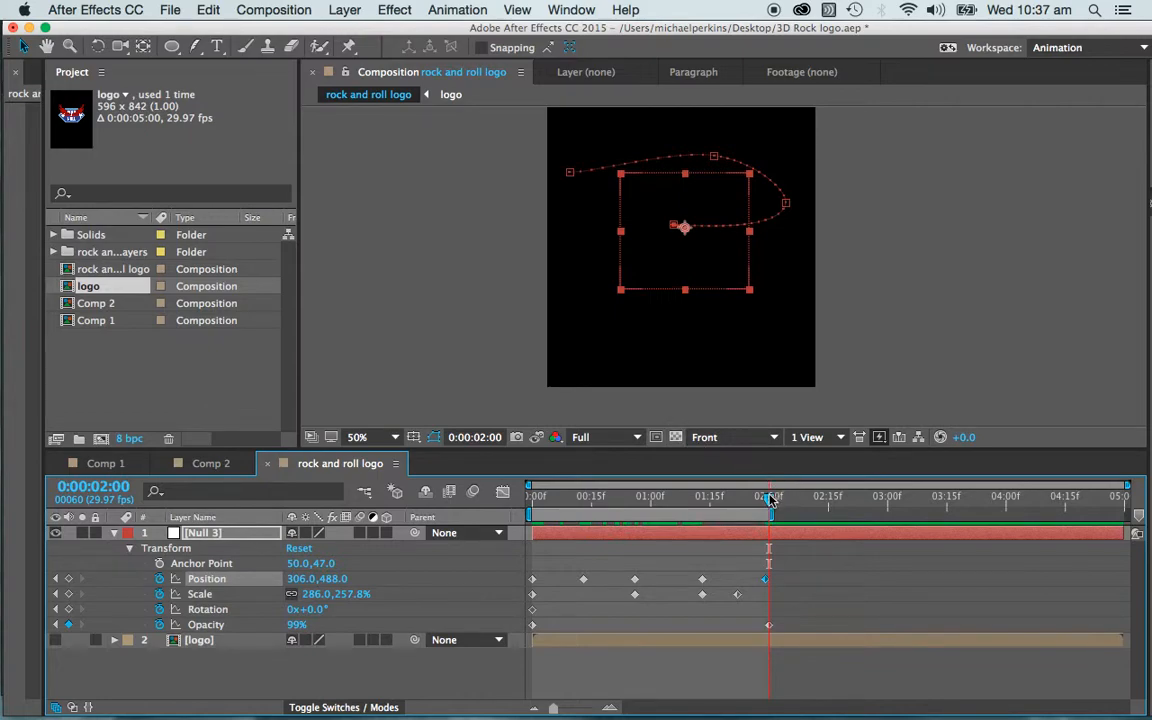
# - Collapse the null's properties and turn on the logo layer's visibility, returning to the first frame
pyautogui.click(114, 533)
pyautogui.click(123, 591)
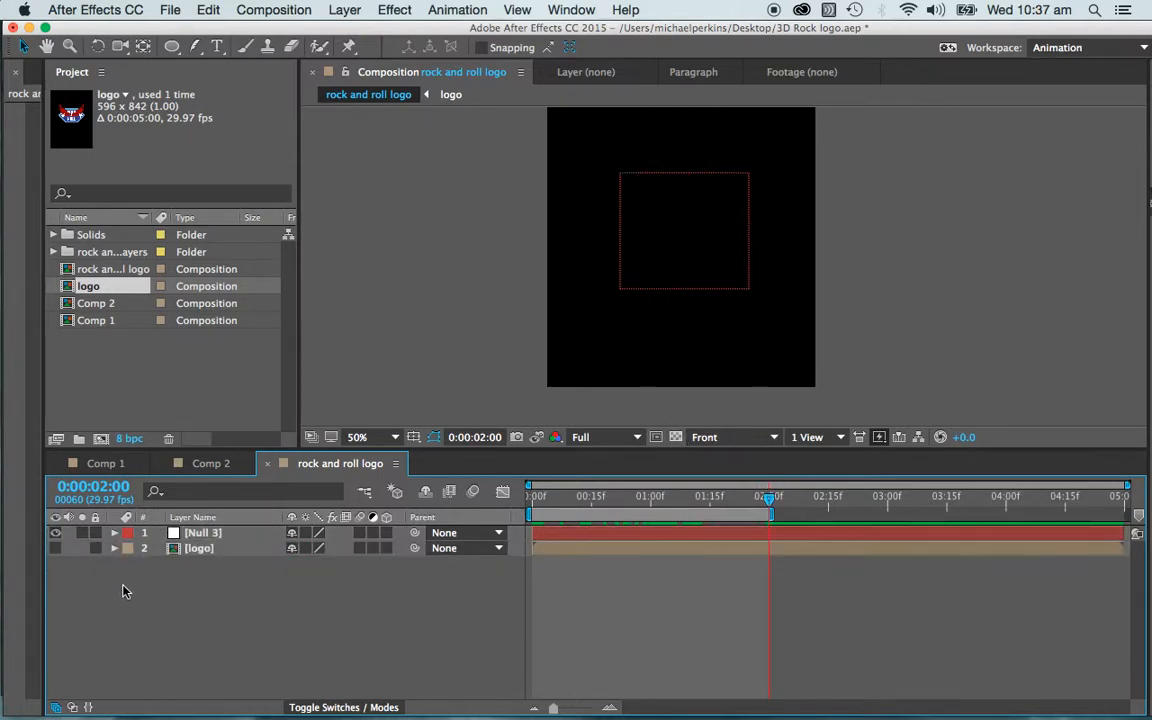
pyautogui.click(55, 548)
pyautogui.moveTo(768, 497); pyautogui.dragTo(476, 455)
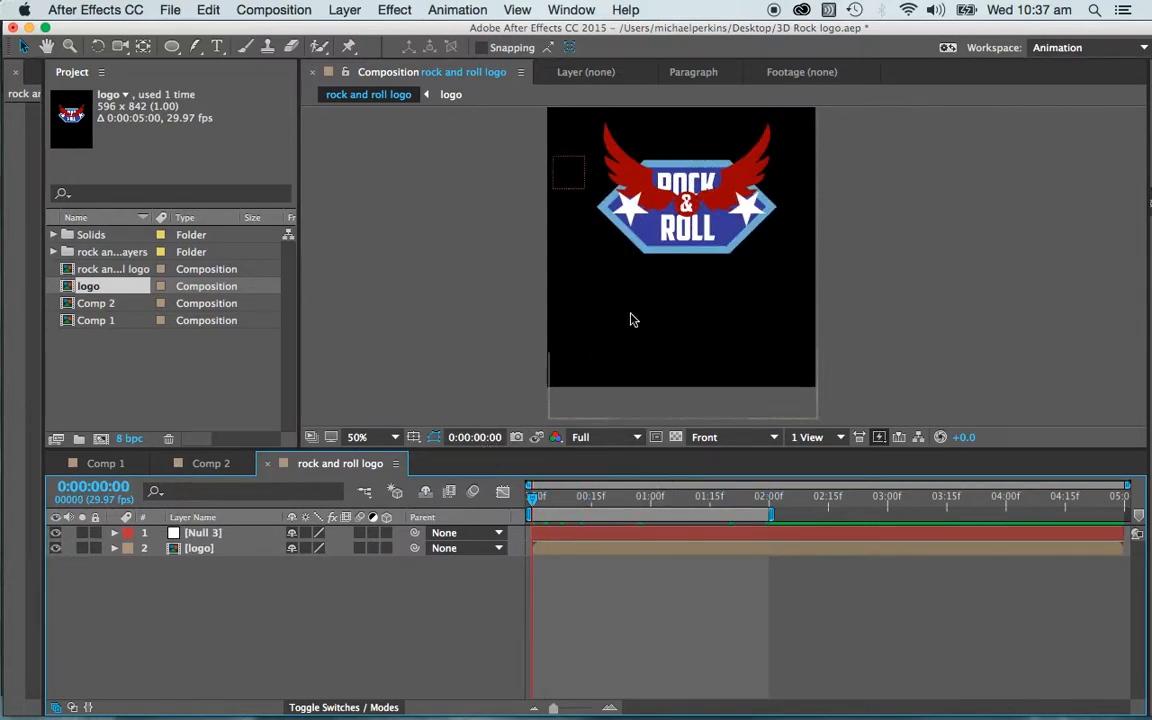
# - Shrink the logo layer to a small badge and place it over the null at the frame's left edge
pyautogui.click(712, 233)
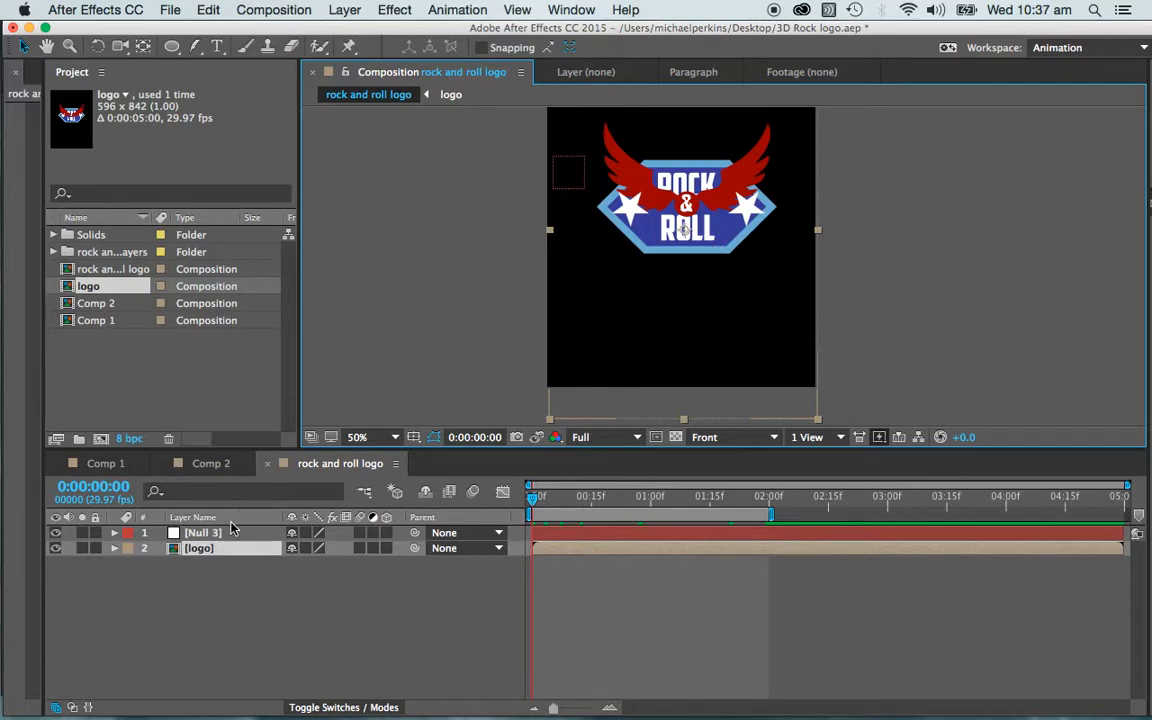
pyautogui.click(218, 552)
pyautogui.click(25, 48)
pyautogui.moveTo(817, 421); pyautogui.dragTo(729, 330)
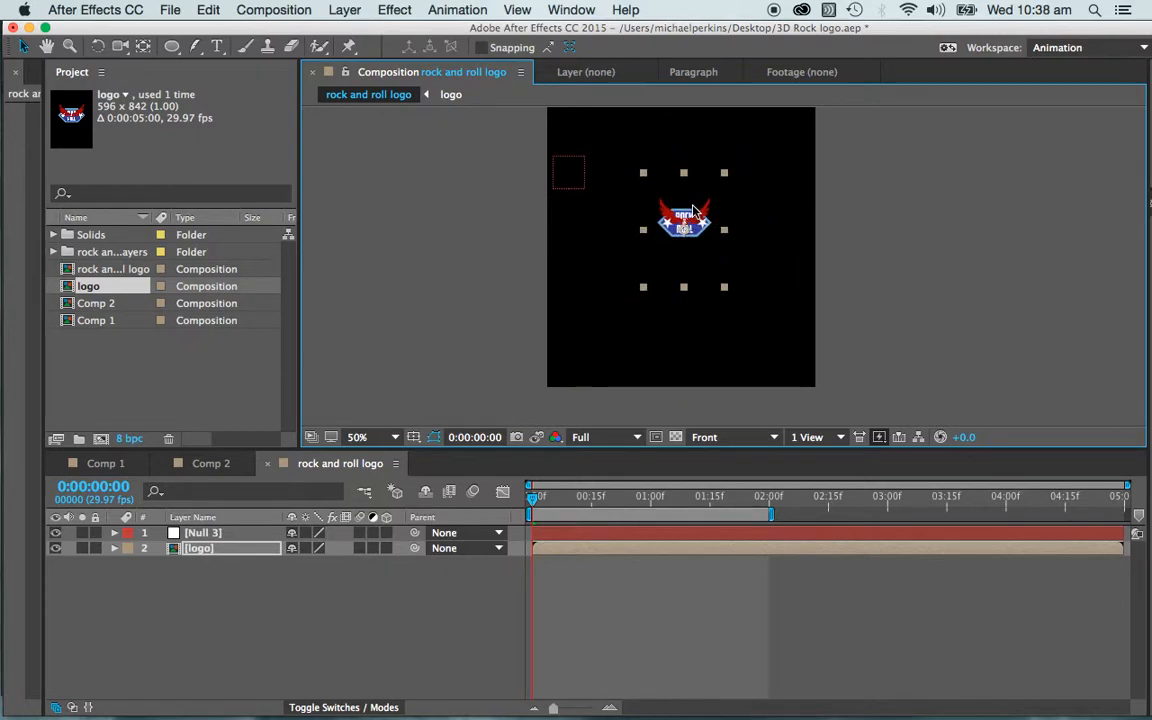
pyautogui.moveTo(702, 224); pyautogui.dragTo(585, 178)
pyautogui.click(390, 379)
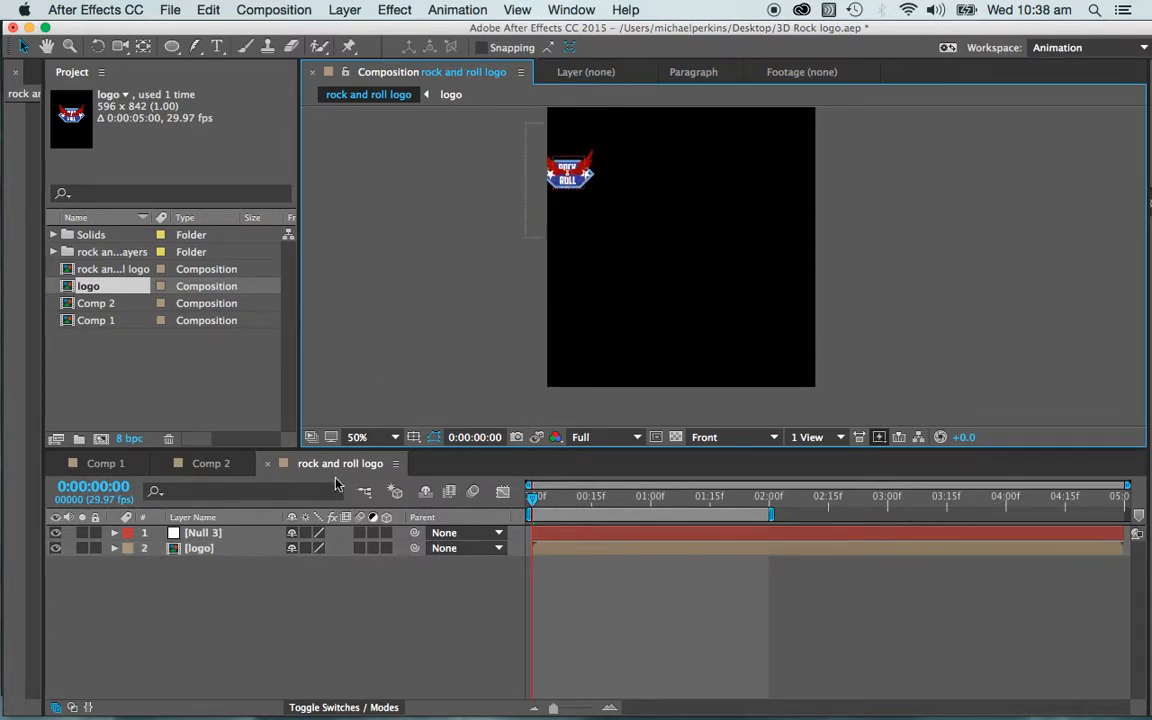
# - Parent the logo layer to Null 3 and check the assigned parent
pyautogui.click(200, 549)
pyautogui.click(210, 536)
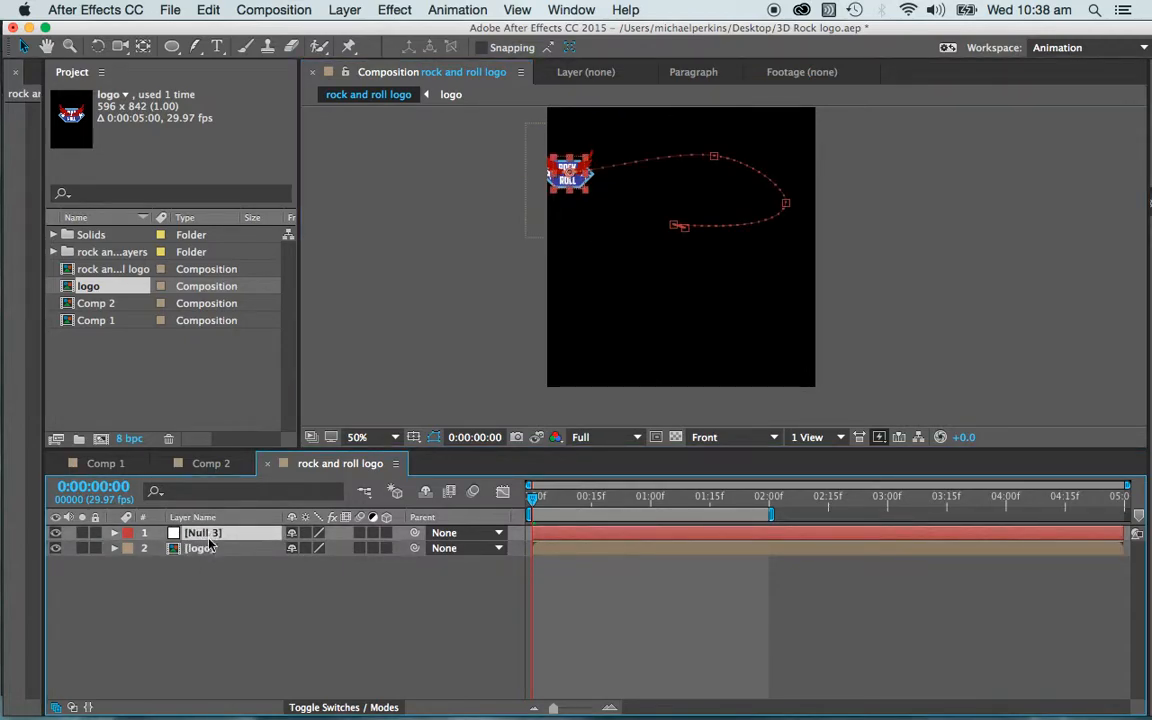
pyautogui.click(293, 576)
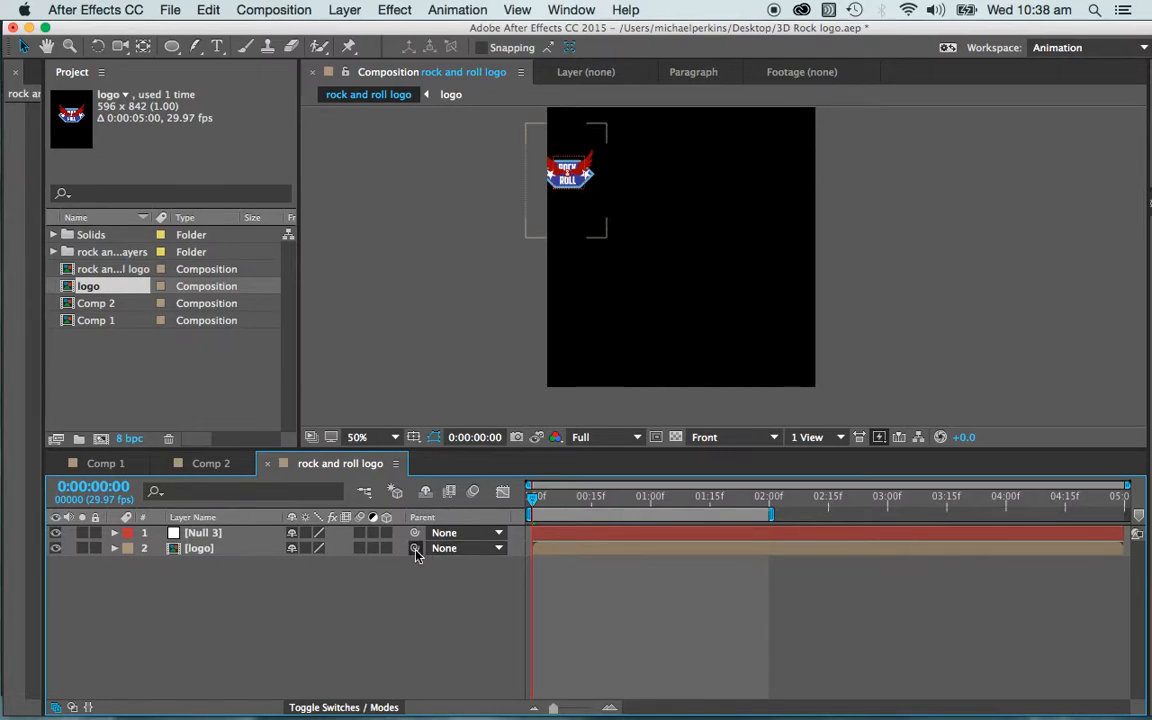
pyautogui.moveTo(415, 548); pyautogui.dragTo(227, 534)
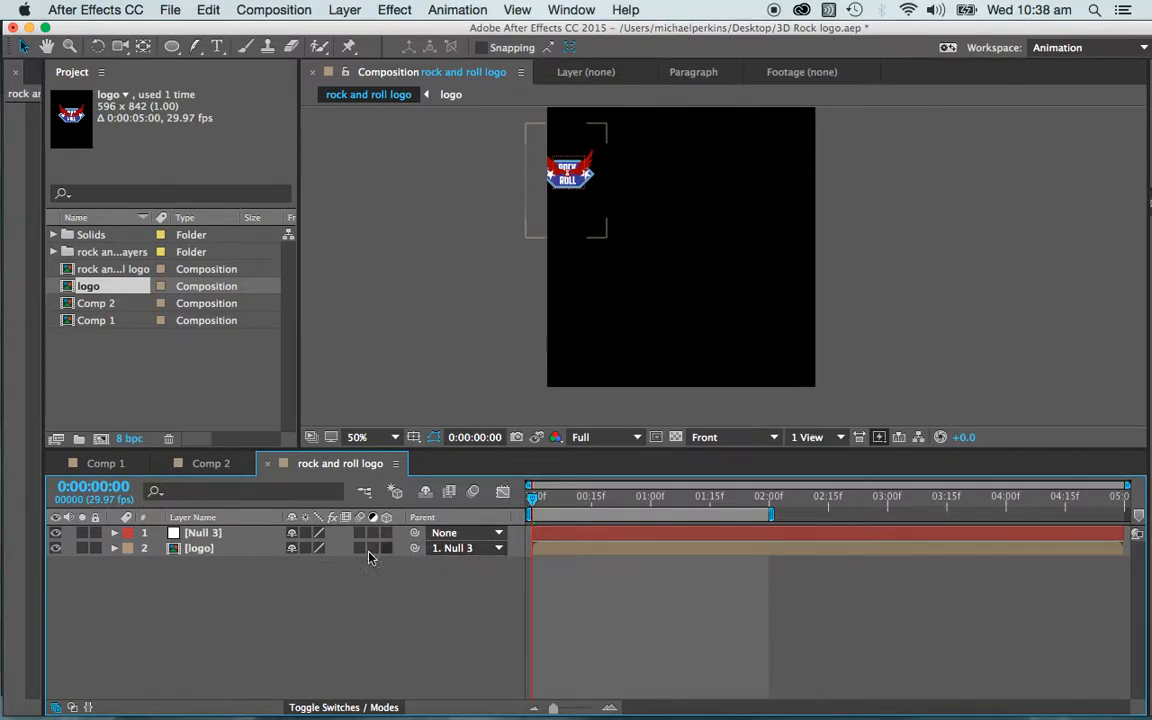
pyautogui.click(499, 552)
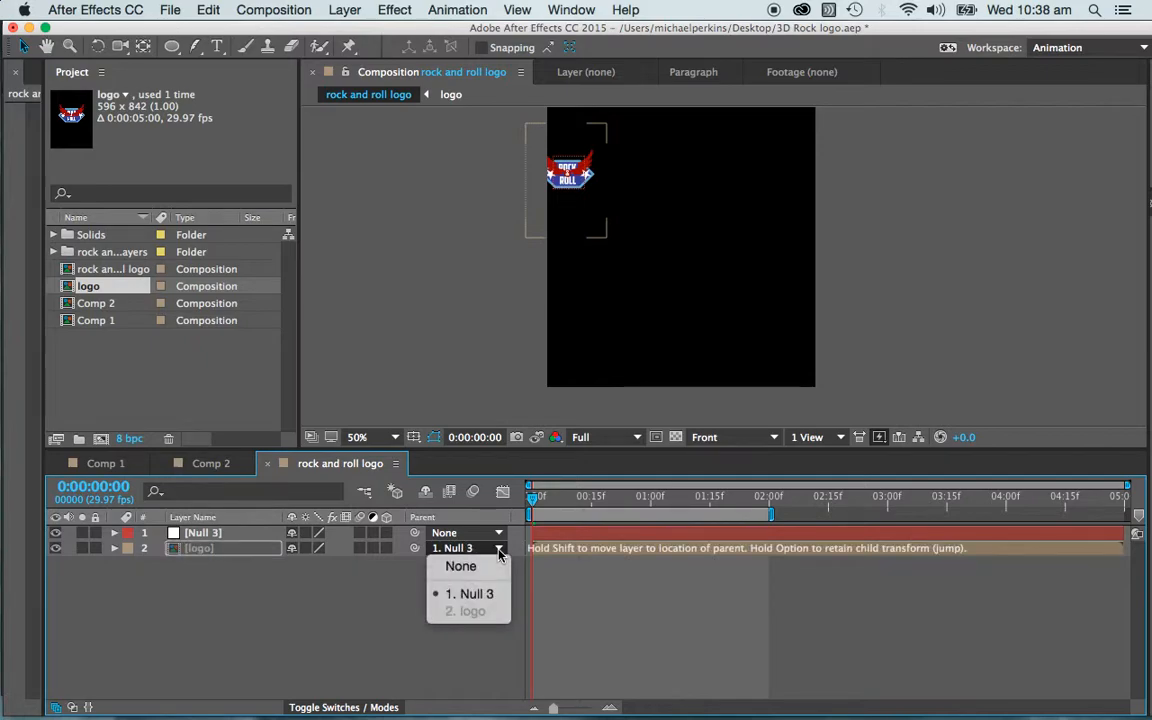
pyautogui.click(499, 552)
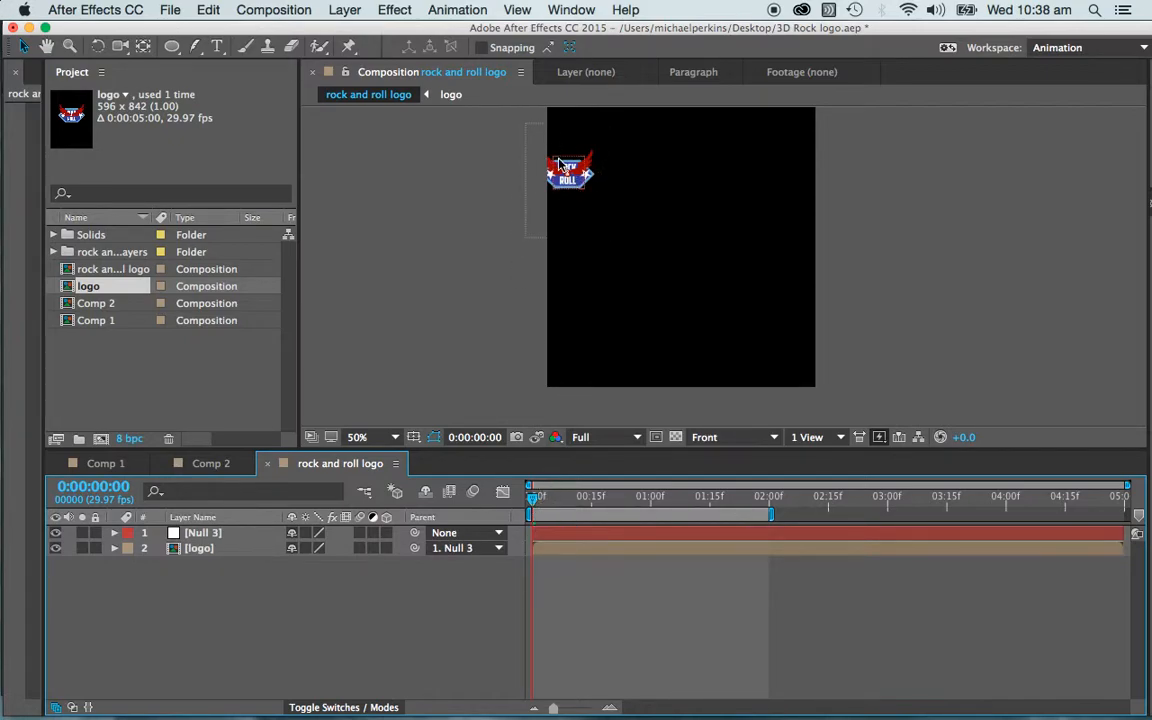
# - Preview the logo's animation along the null's path at 50% and 100% magnification, then stop playback
pyautogui.press('space')
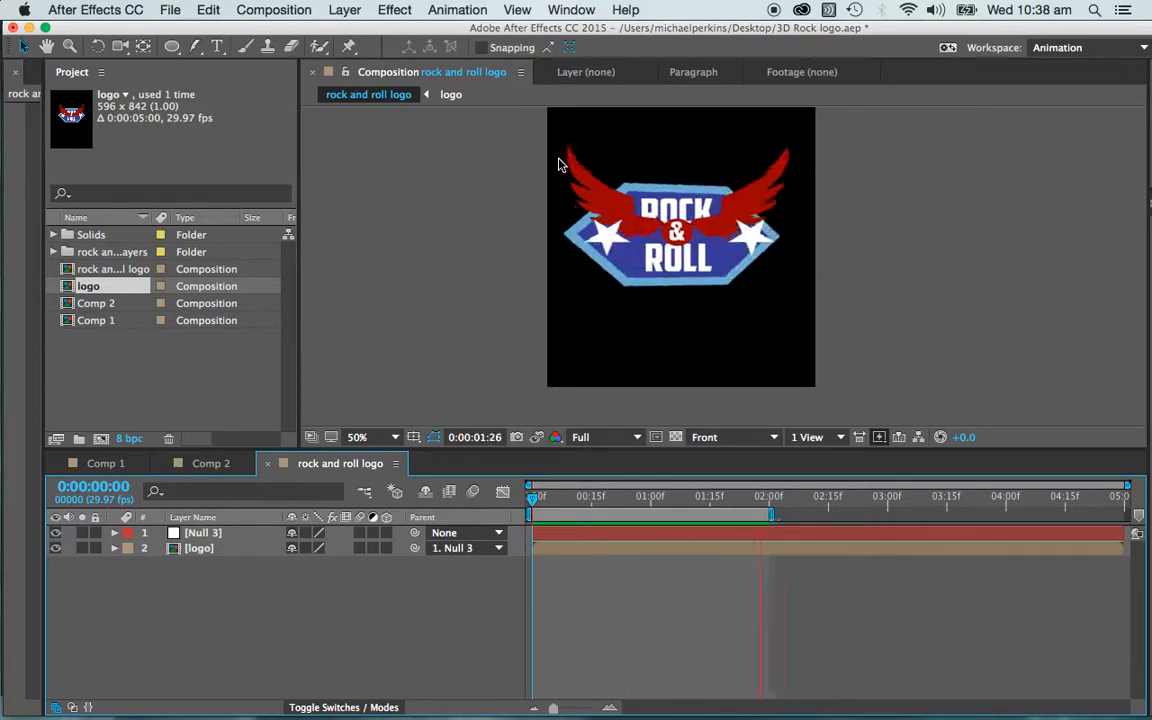
pyautogui.press('.')
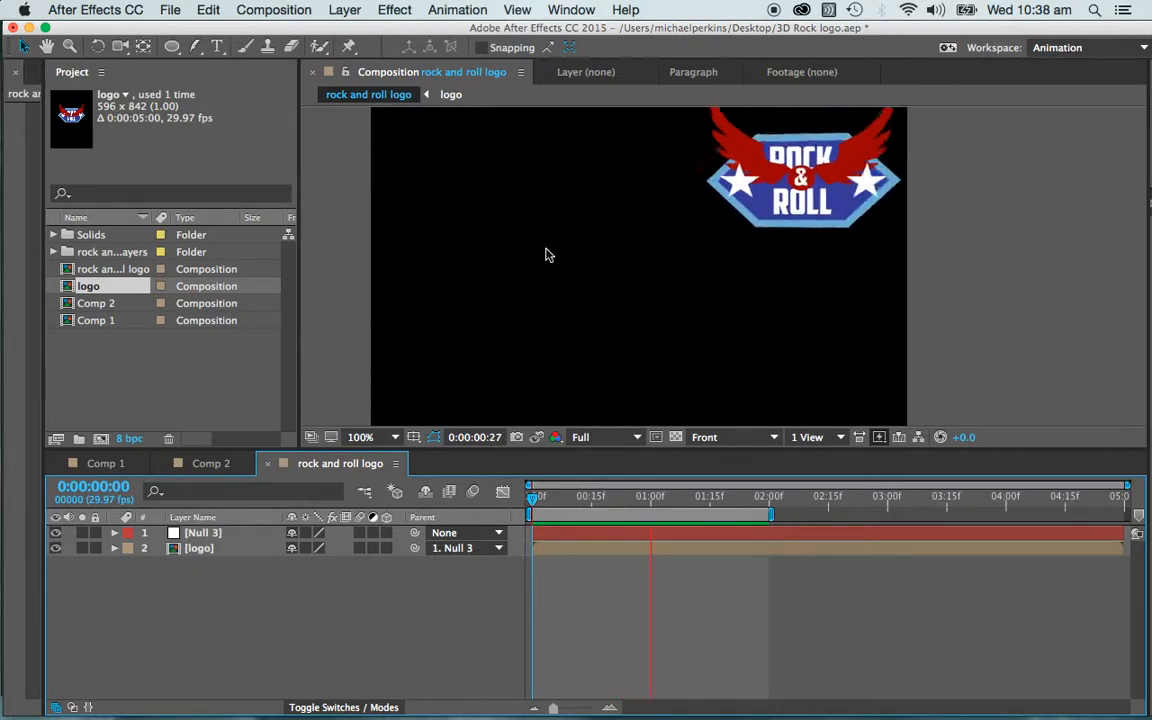
pyautogui.press(',')
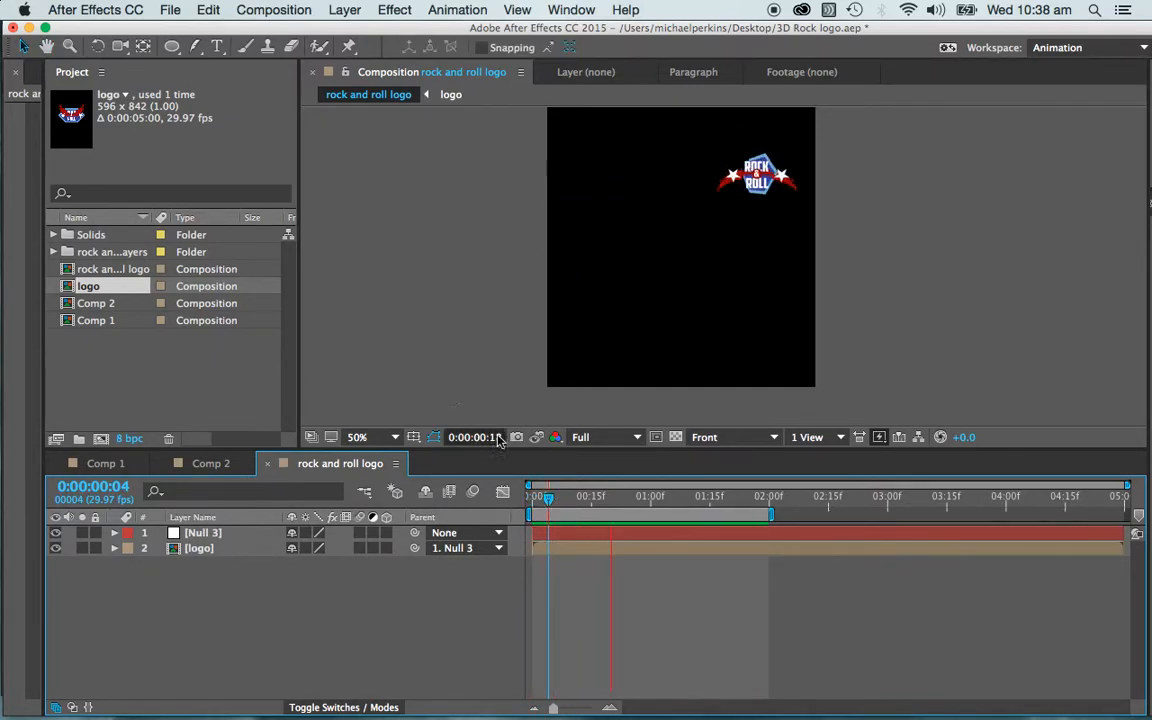
pyautogui.press('space')
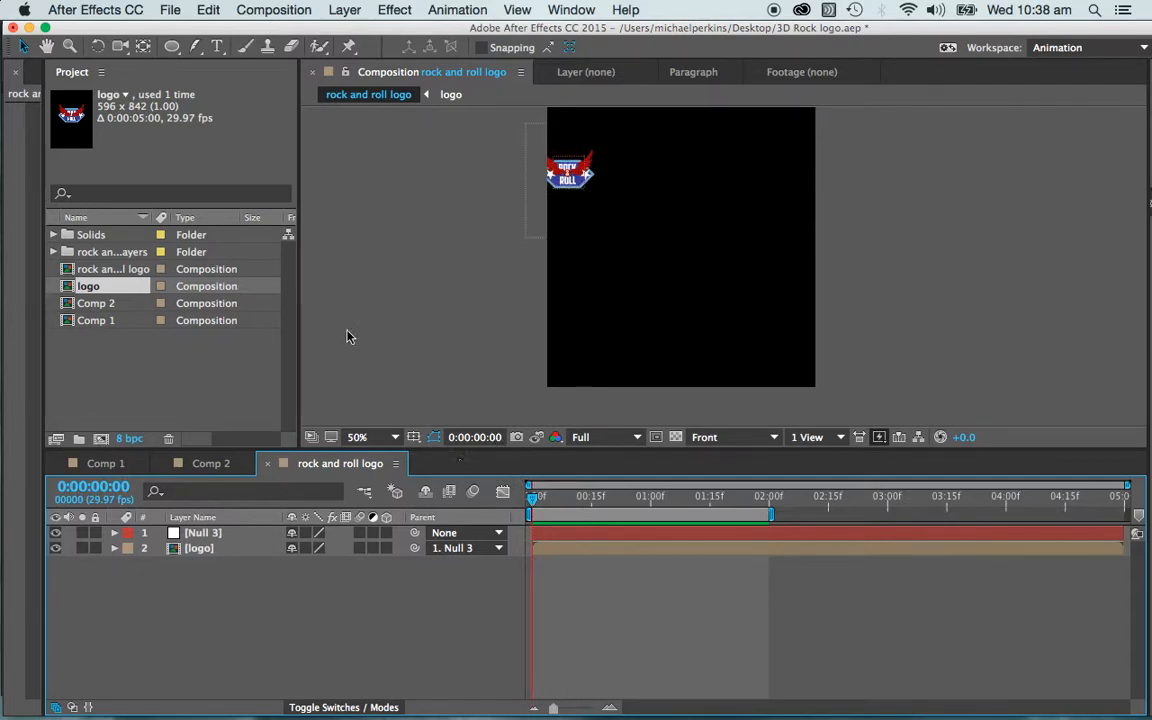
# - Create a royal blue solid layer of 596 x 842 px and leave it selected
pyautogui.click(341, 12)
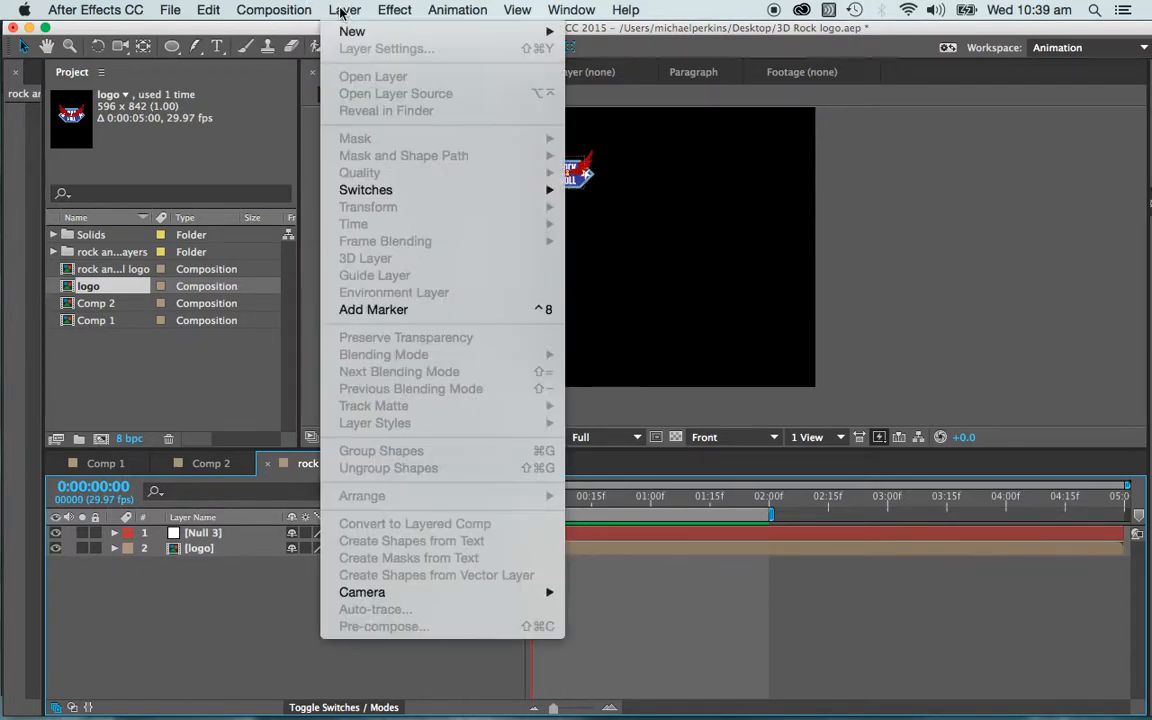
pyautogui.moveTo(320, 31)
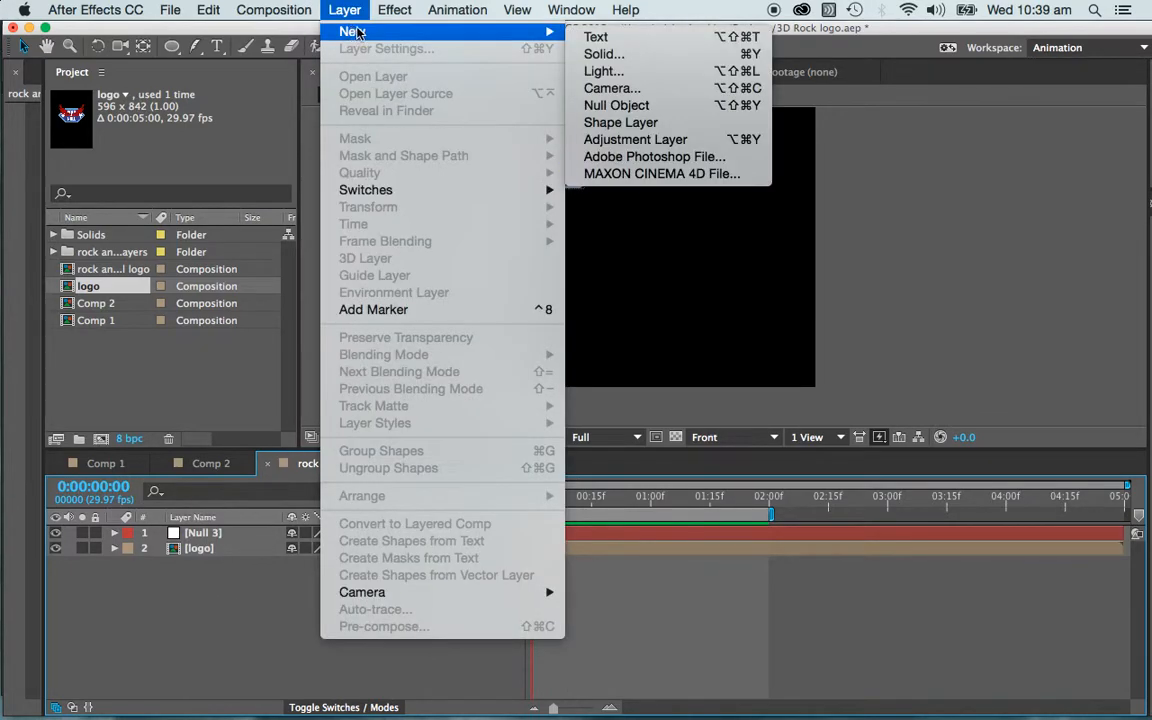
pyautogui.click(618, 57)
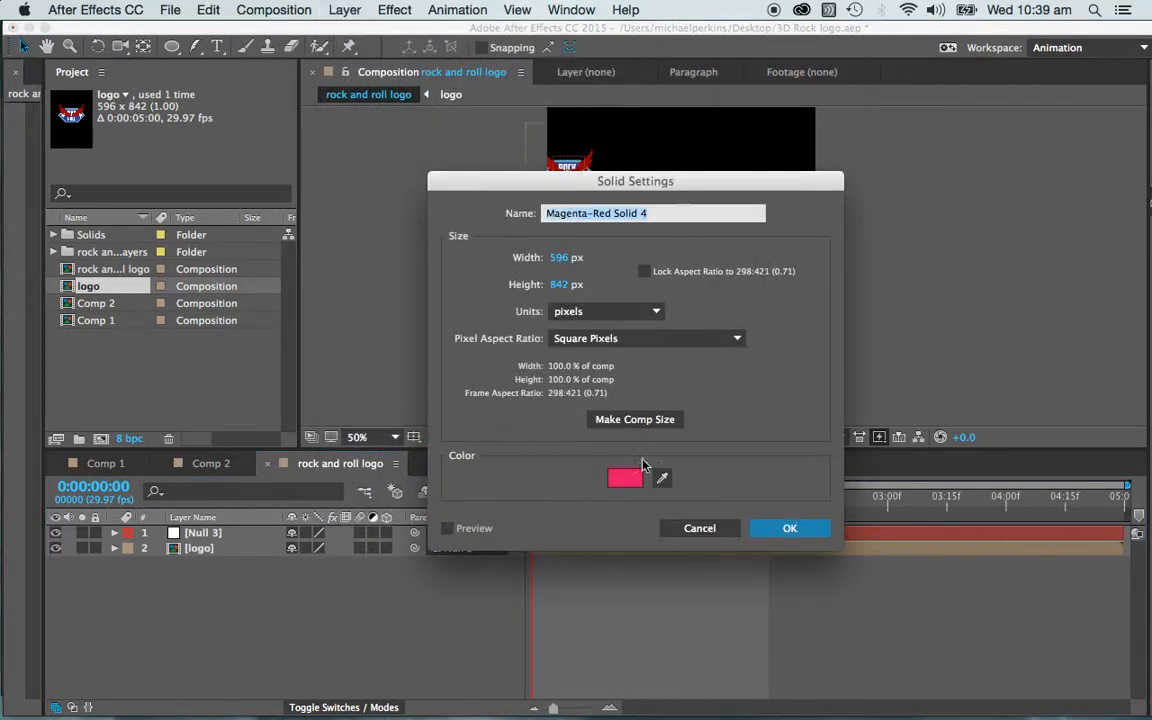
pyautogui.click(620, 398)
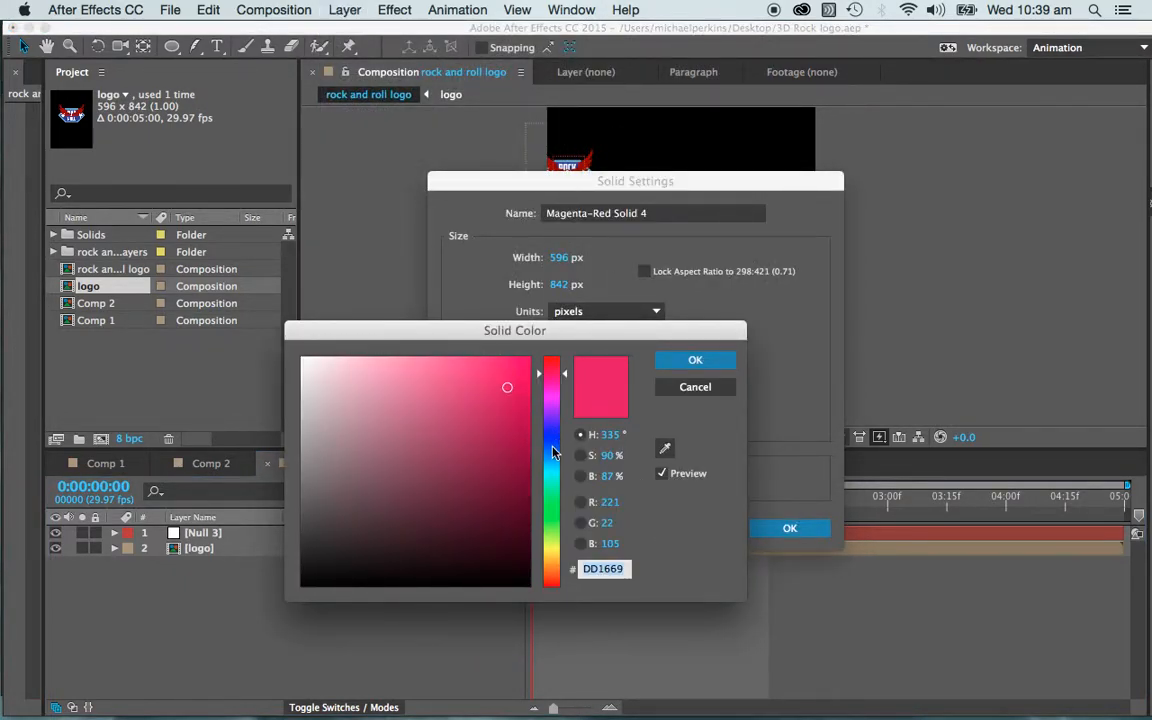
pyautogui.click(553, 450)
pyautogui.click(500, 371)
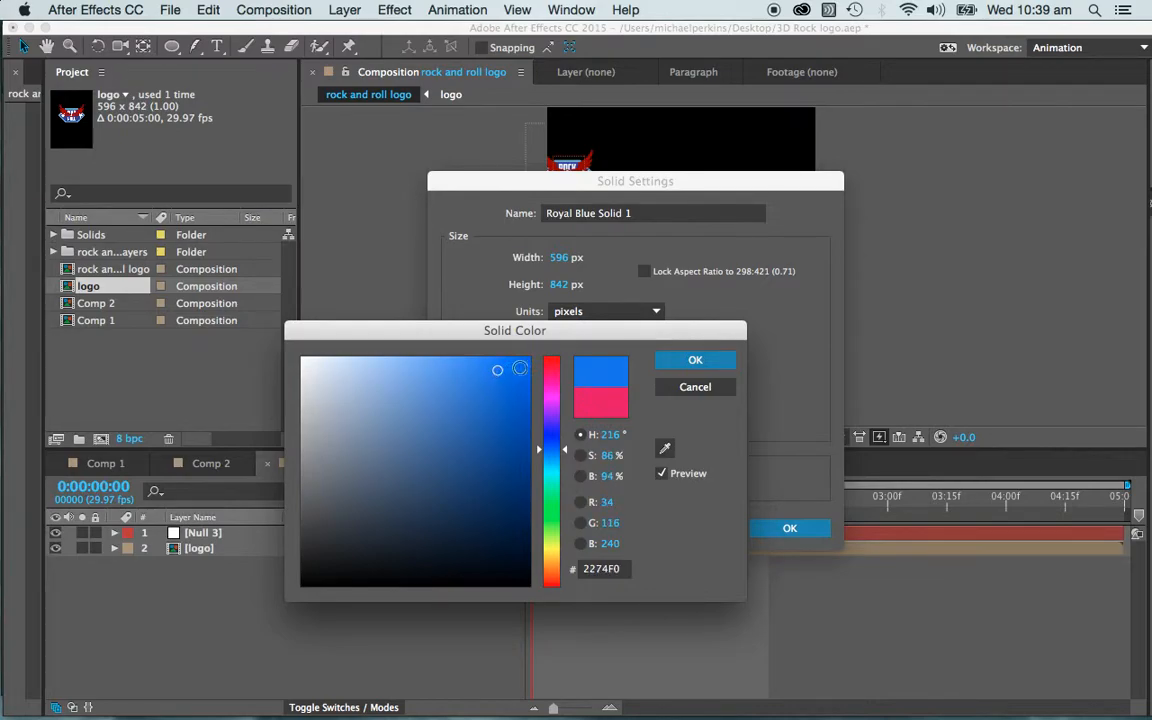
pyautogui.click(695, 360)
pyautogui.click(797, 527)
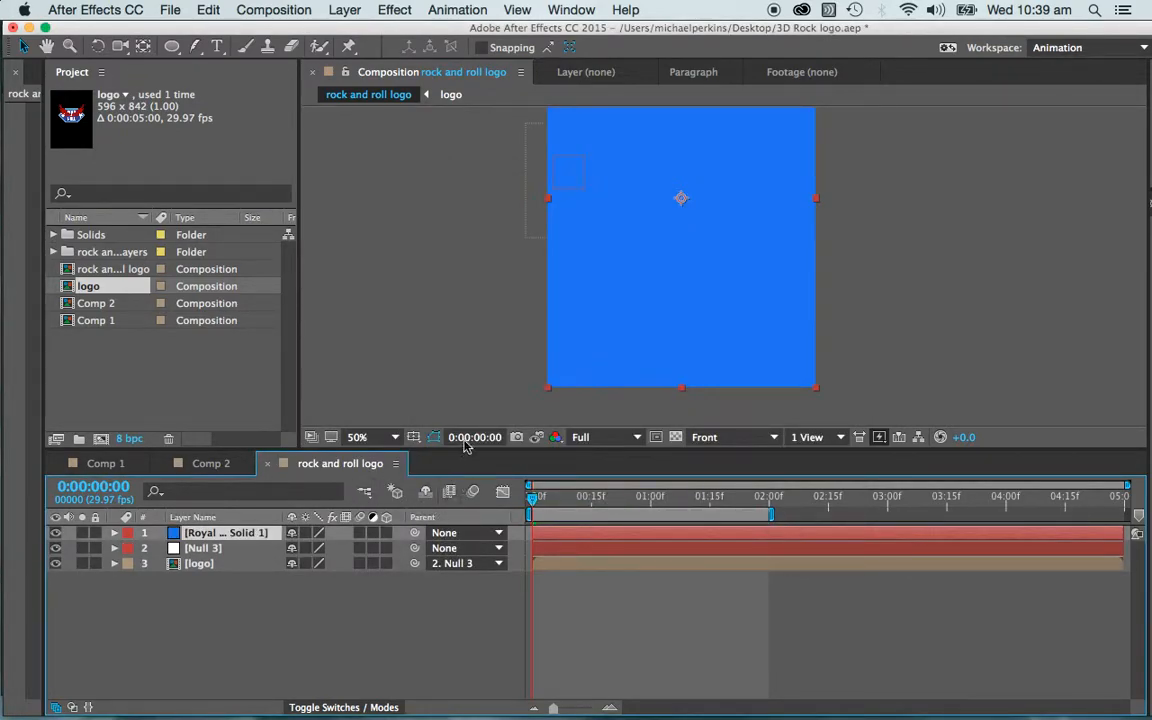
pyautogui.click(477, 364)
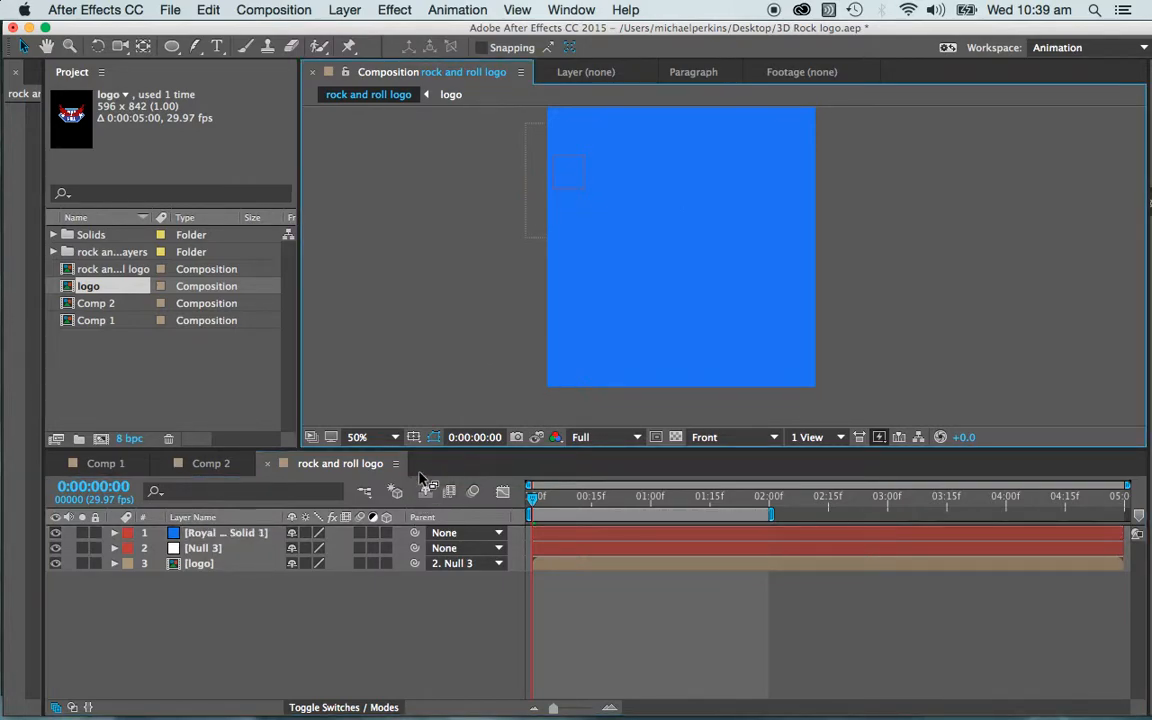
pyautogui.click(584, 337)
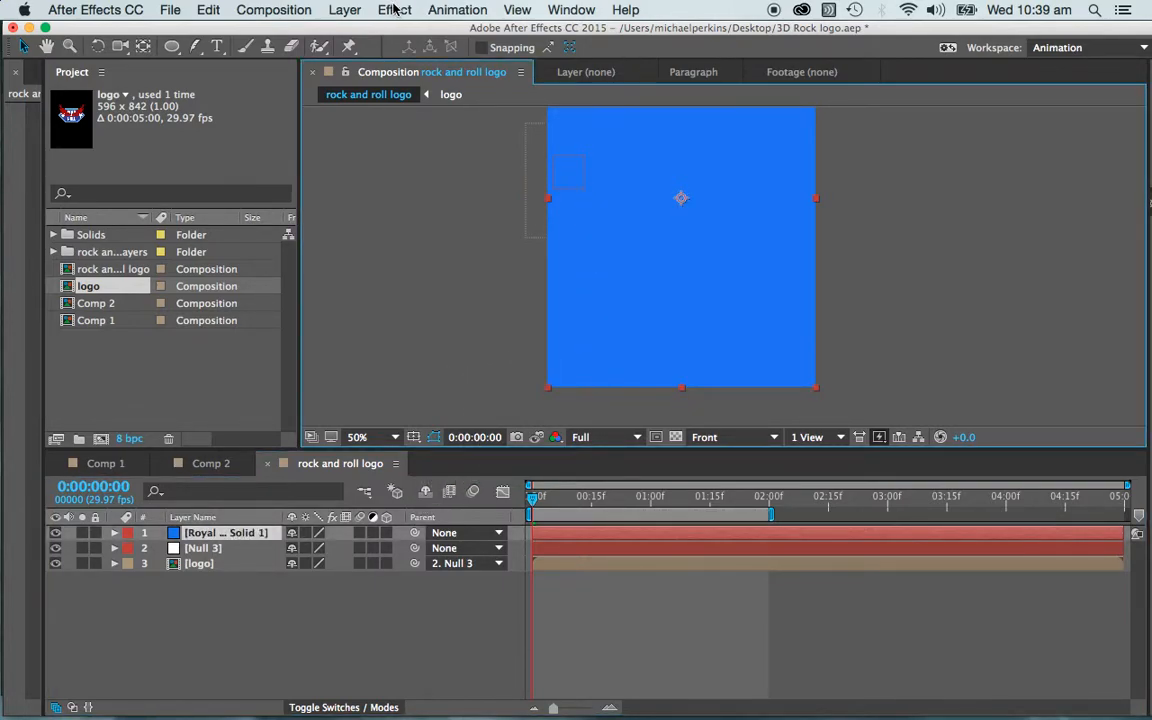
# - Apply the CC Star Burst simulation effect to the royal blue solid
pyautogui.click(395, 10)
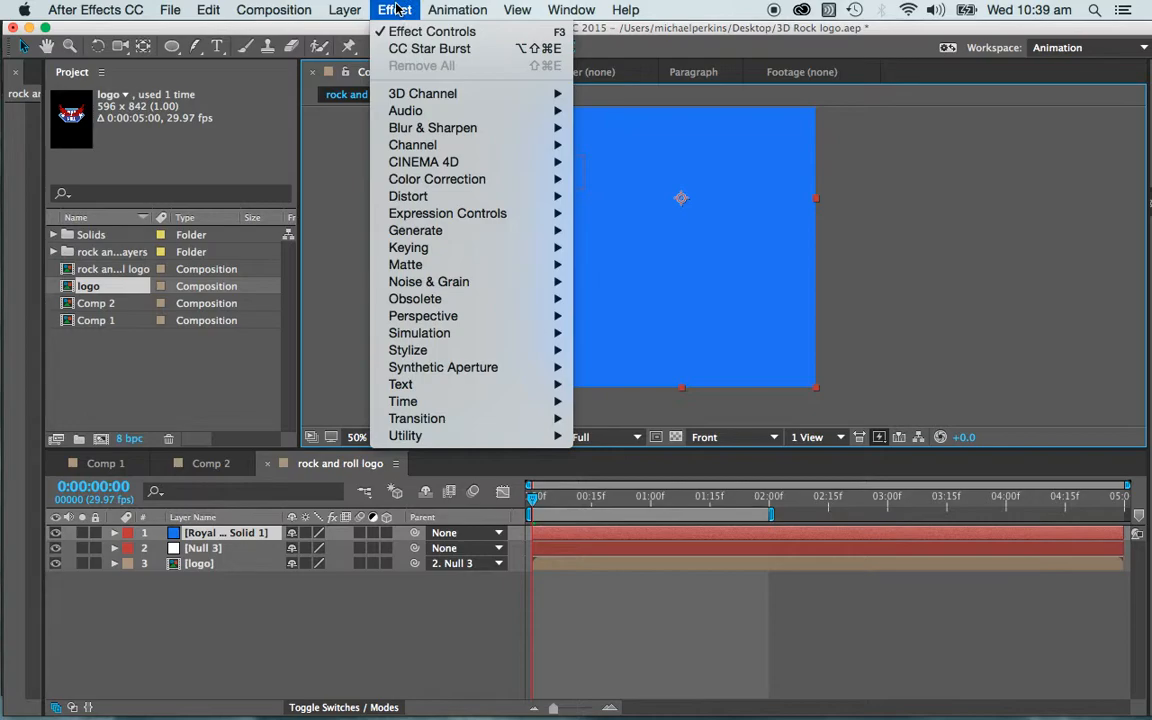
pyautogui.moveTo(487, 337)
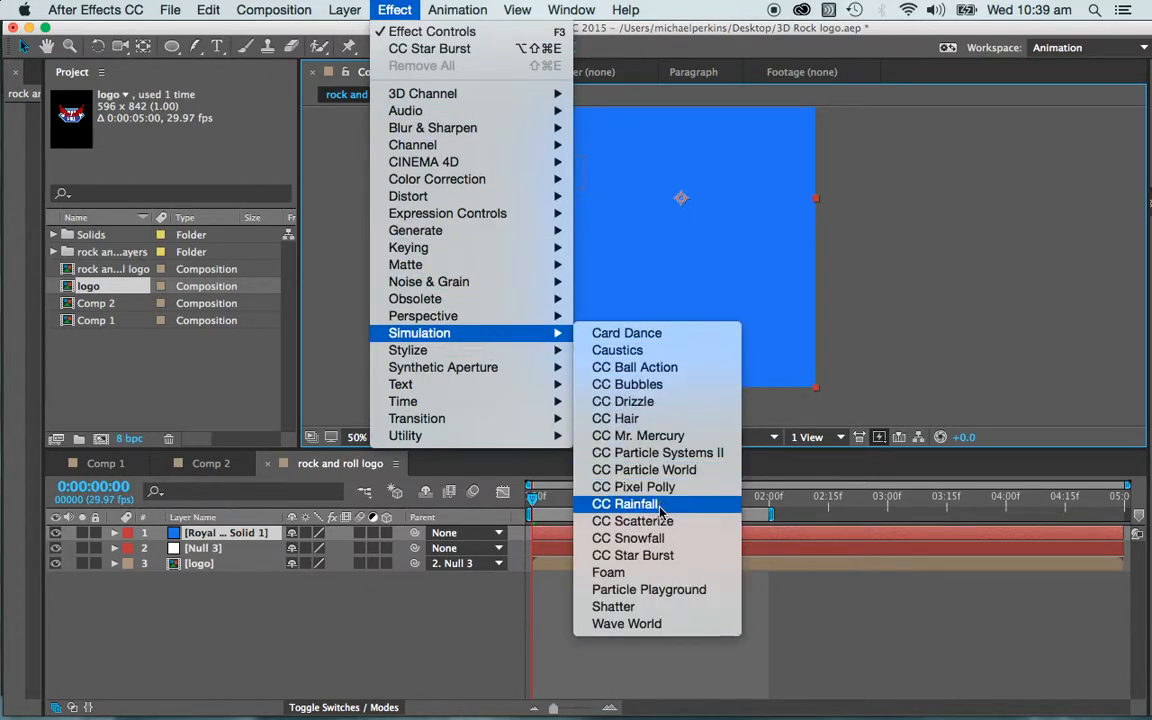
pyautogui.click(660, 561)
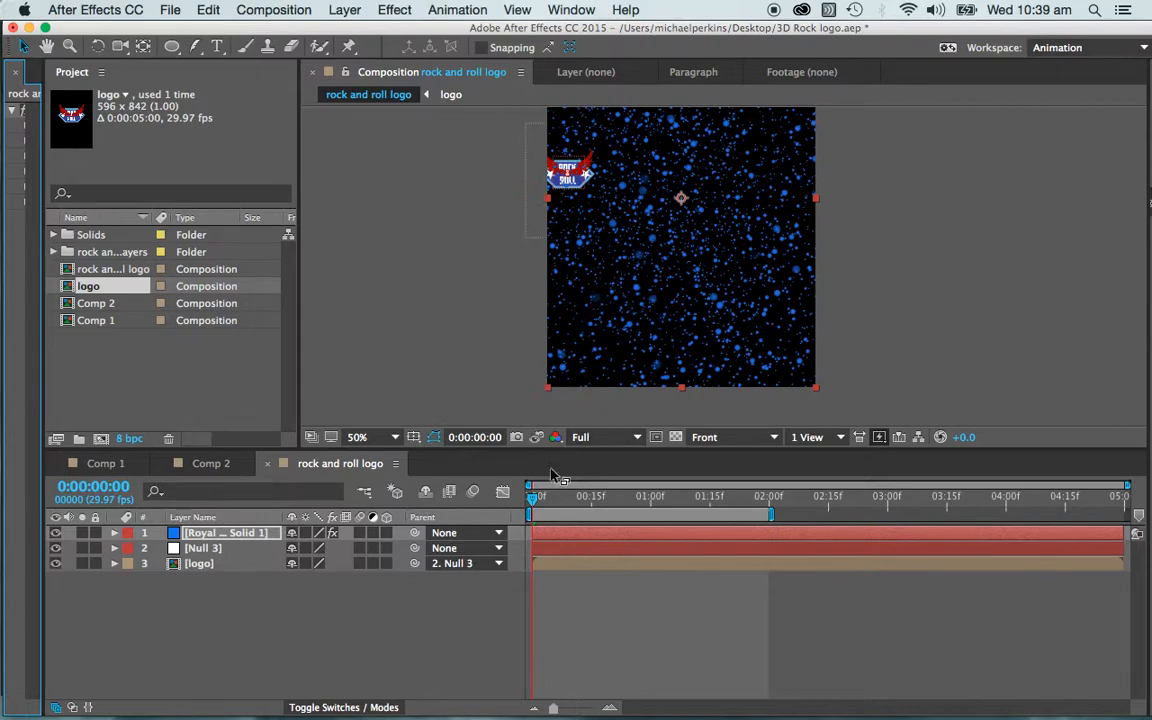
# - Expand the solid's CC Star Burst settings and raise Scatter to 278
pyautogui.click(114, 533)
pyautogui.click(128, 549)
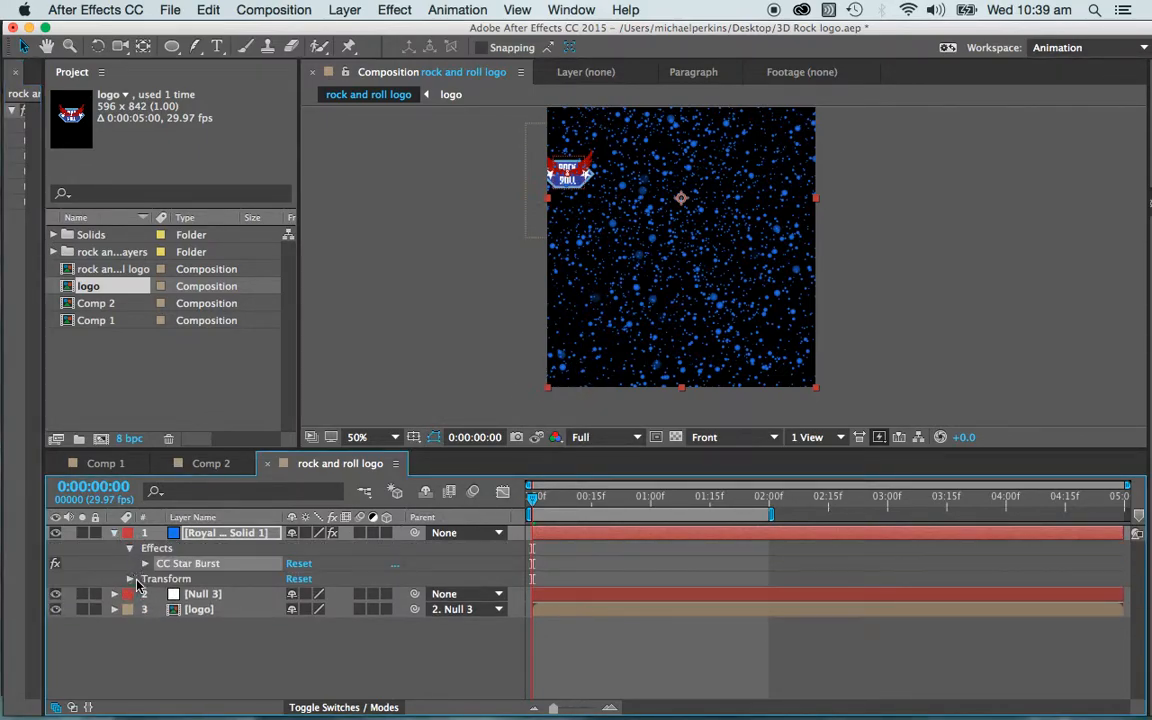
pyautogui.click(145, 565)
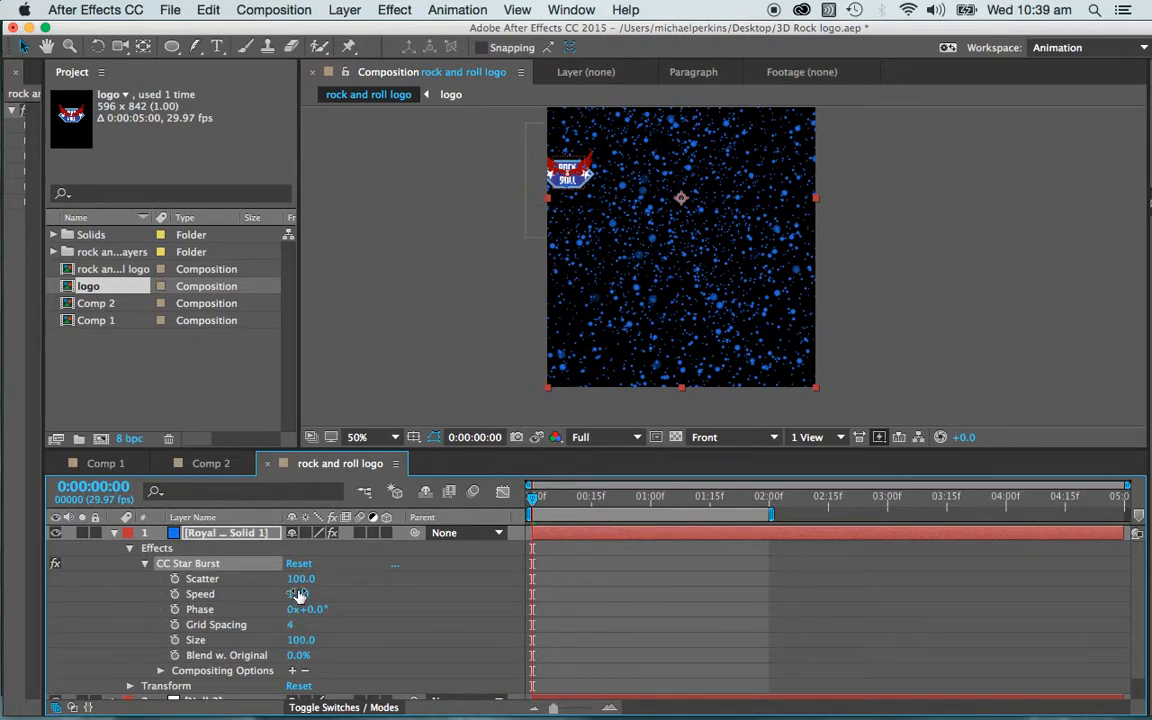
pyautogui.moveTo(300, 579); pyautogui.dragTo(440, 558)
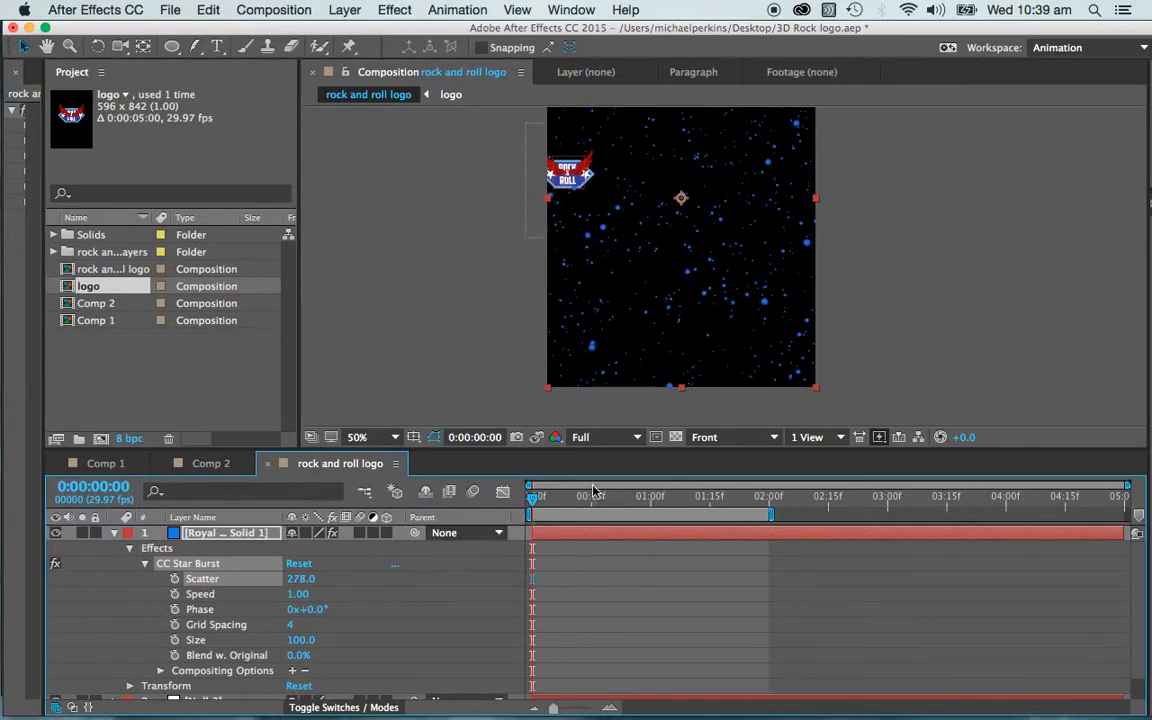
# - Enlarge the composition view to 100% in a maximized viewer and preview the star burst together with the logo animation
pyautogui.moveTo(537, 500); pyautogui.dragTo(466, 481)
pyautogui.press('.')
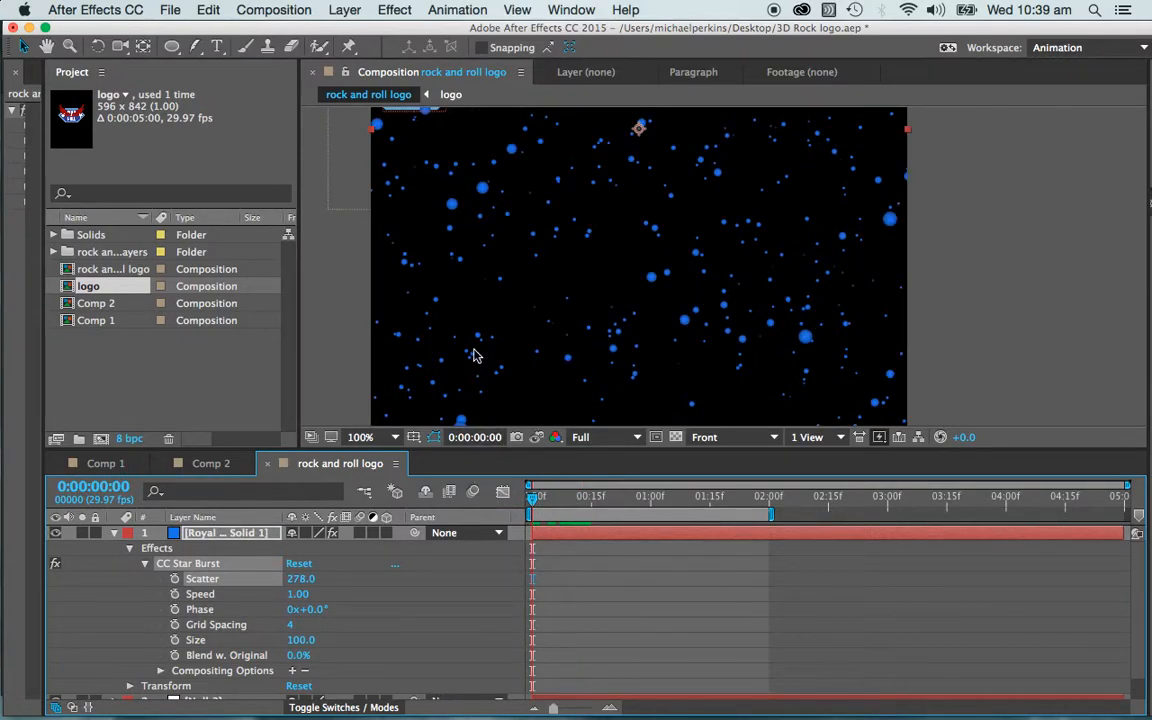
pyautogui.press('`')
pyautogui.press('space')
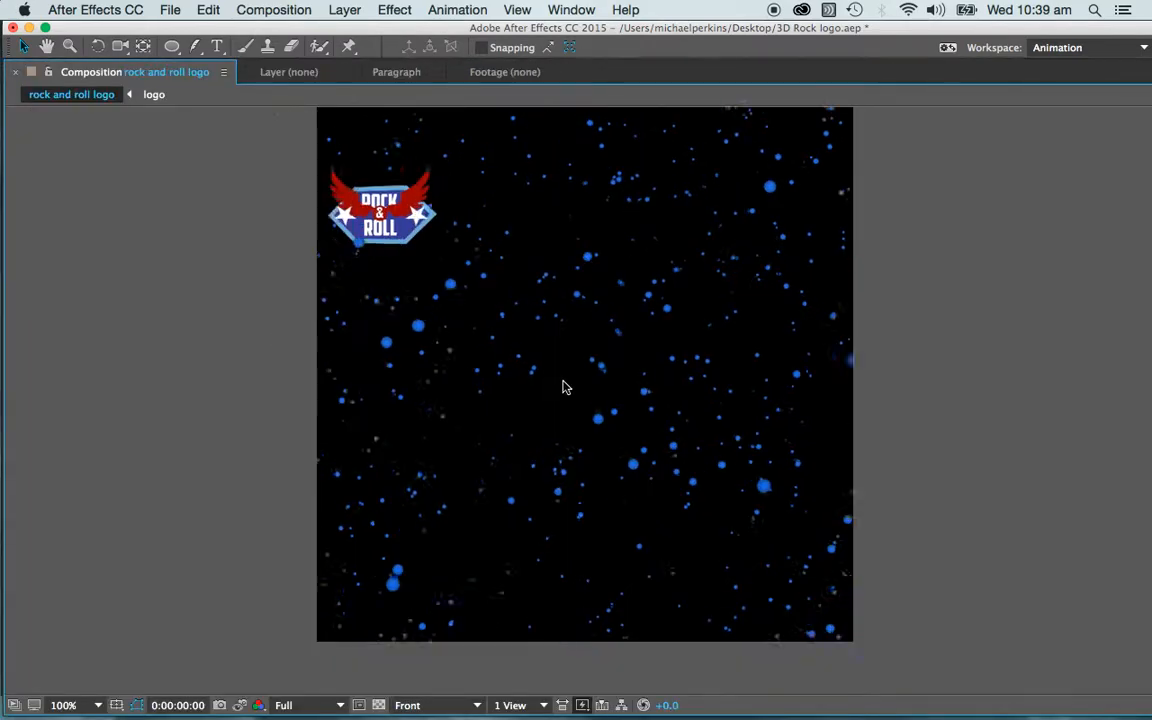